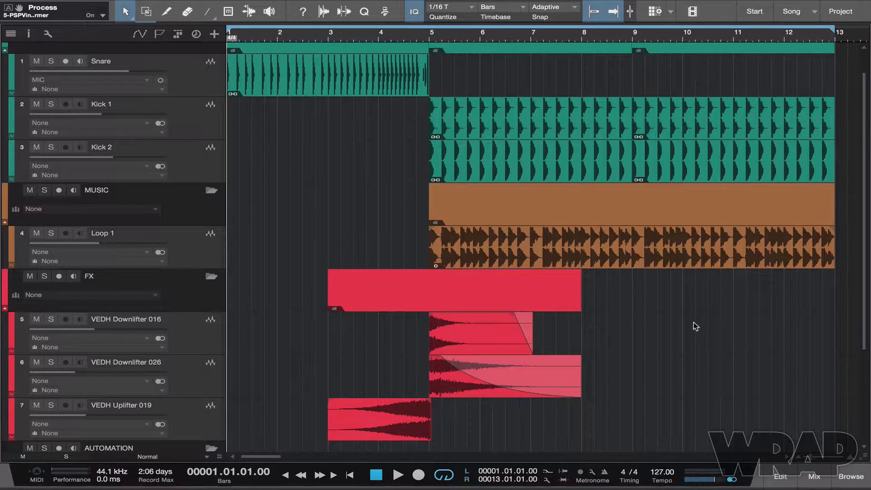
# - Reduce the track height to Small and select the Snare folder inside the AUTOMATION folder
pyautogui.press('super+Up')
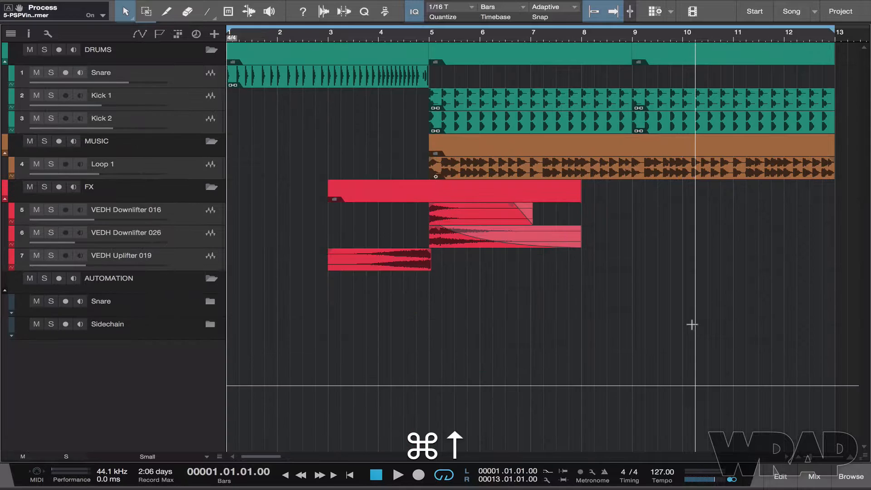
pyautogui.moveTo(784, 294); pyautogui.dragTo(302, 99)
pyautogui.click(289, 333)
pyautogui.click(178, 288)
pyautogui.click(175, 307)
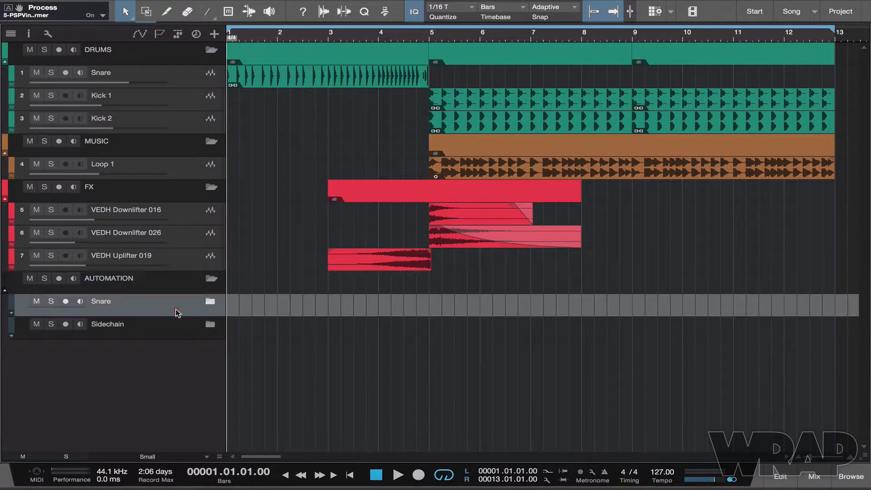
# - Expand and collapse the Snare and Sidechain automation folders to look at their contents, and deselect the Snare folder
pyautogui.click(211, 302)
pyautogui.click(212, 303)
pyautogui.click(211, 326)
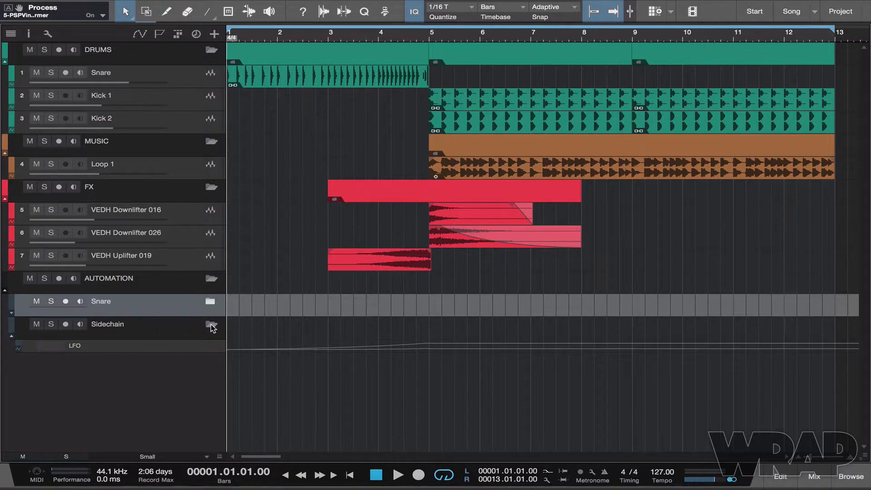
pyautogui.click(212, 325)
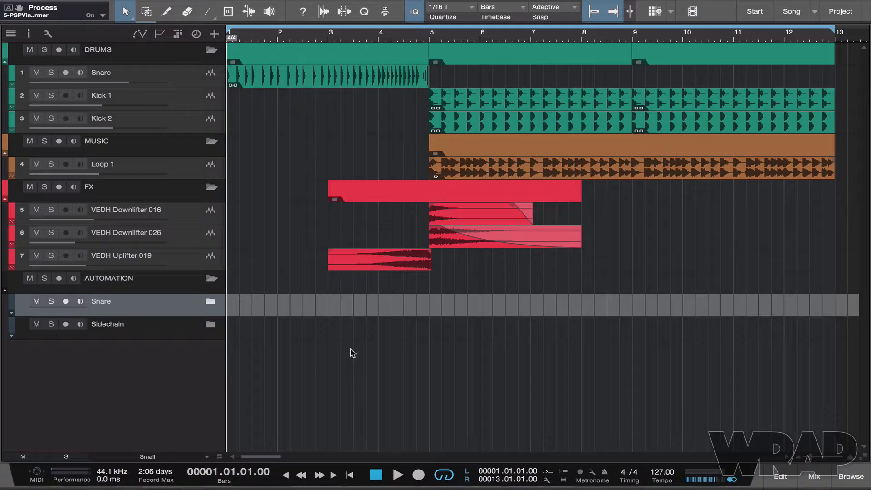
pyautogui.keyDown('shift'); pyautogui.click(172, 305); pyautogui.keyUp('shift')
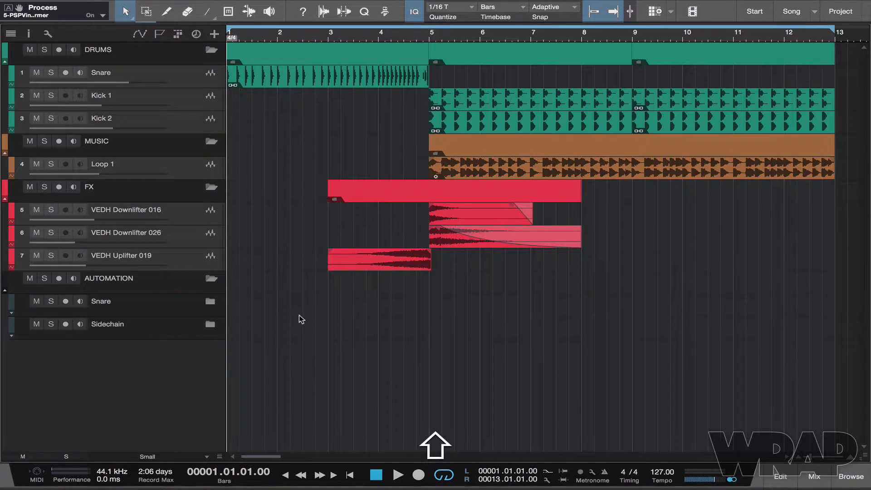
# - Show the mixer to examine the insert chains on the Snare and SC channels, and hide it again
pyautogui.press('F3')
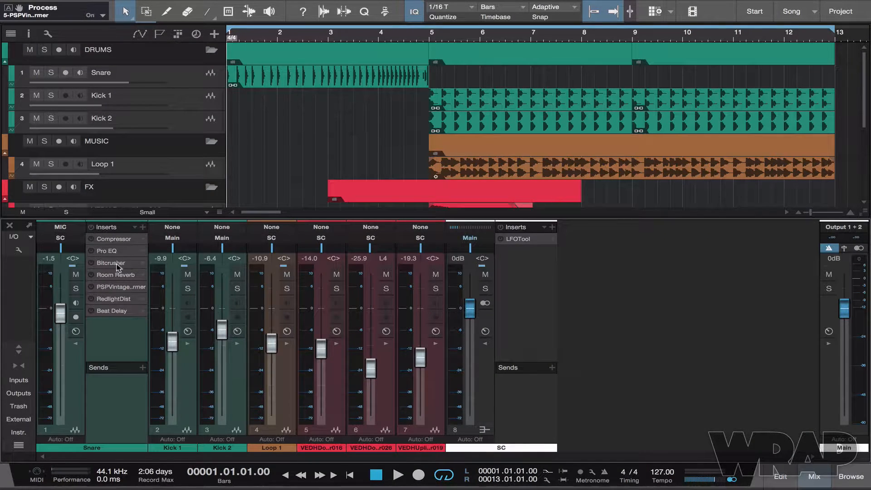
pyautogui.click(537, 288)
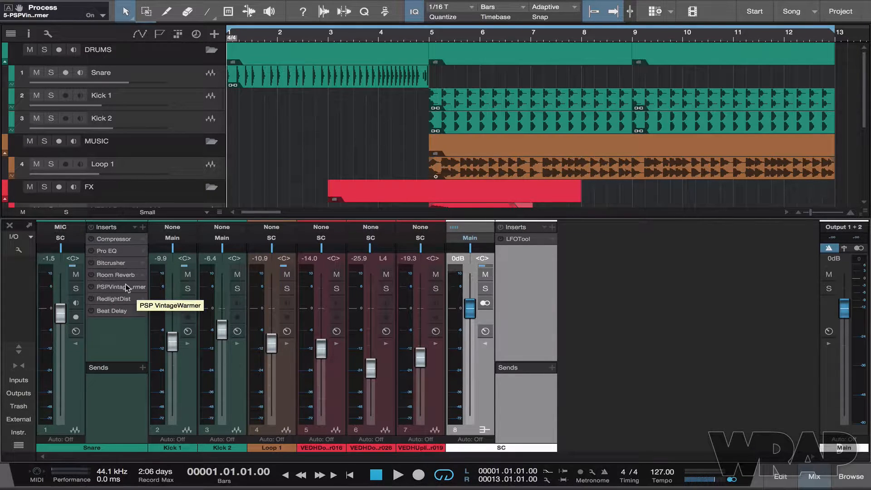
pyautogui.press('F3')
# - Play back the arrangement from bar 1 to hear the snare build-up, and return to the start
pyautogui.click(347, 343)
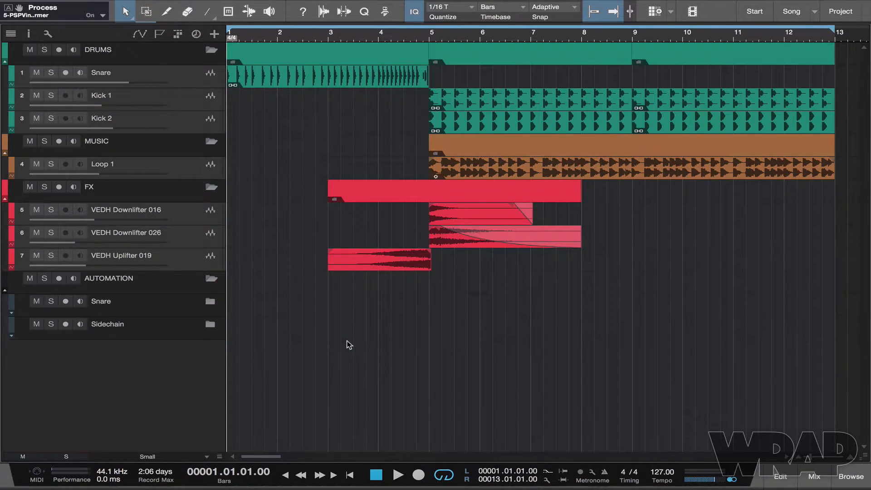
pyautogui.press('space')
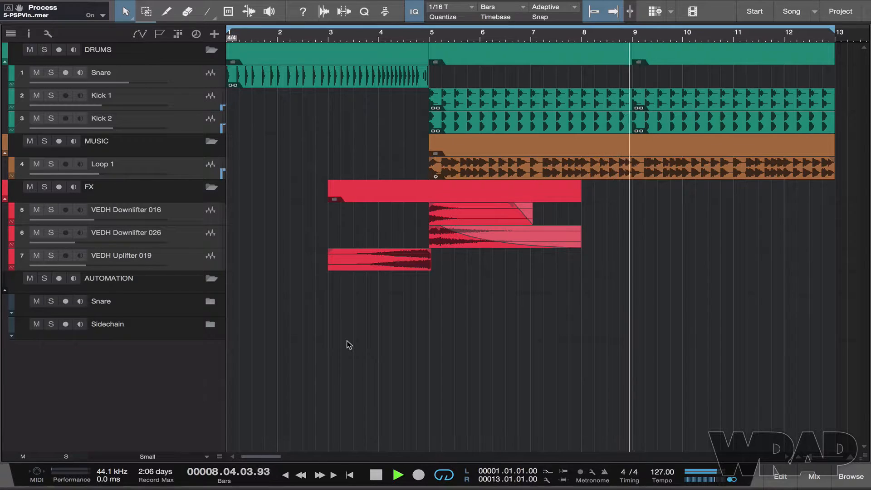
pyautogui.press('Return')
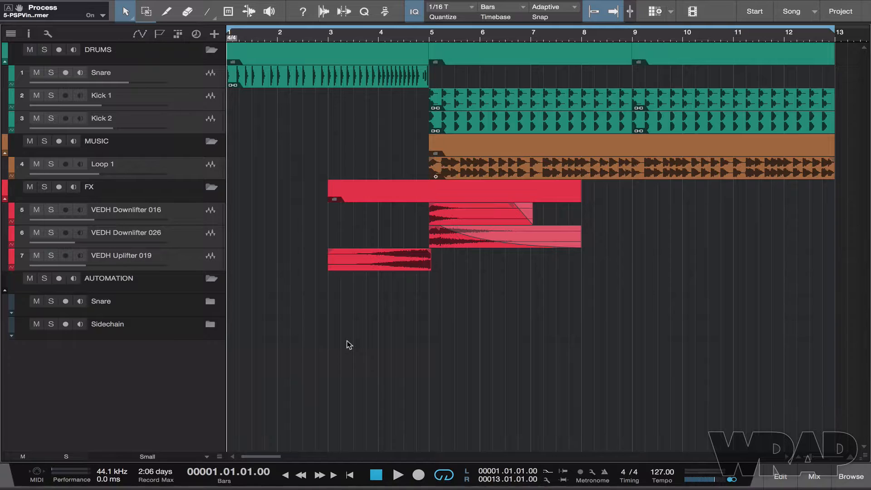
# - Activate all inserts on the Snare channel in the mixer and review the Compressor, Pro EQ, Bitcrusher and Room Reverb settings
pyautogui.press('F3')
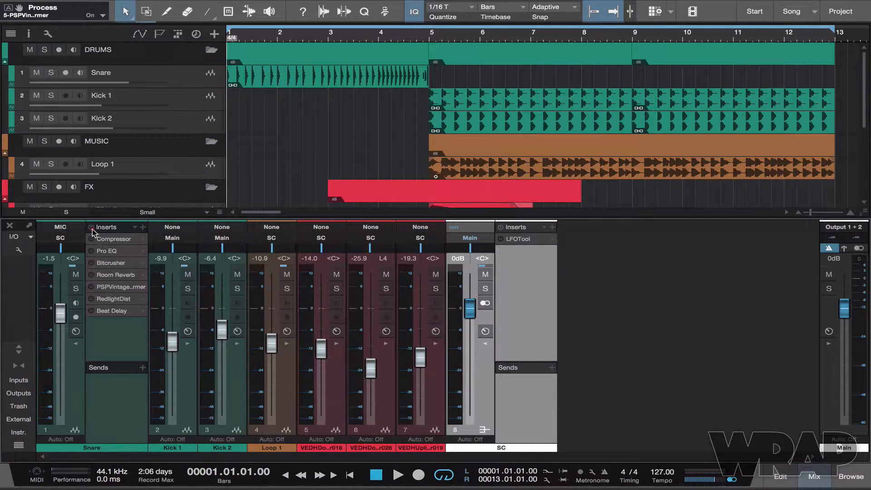
pyautogui.click(127, 239)
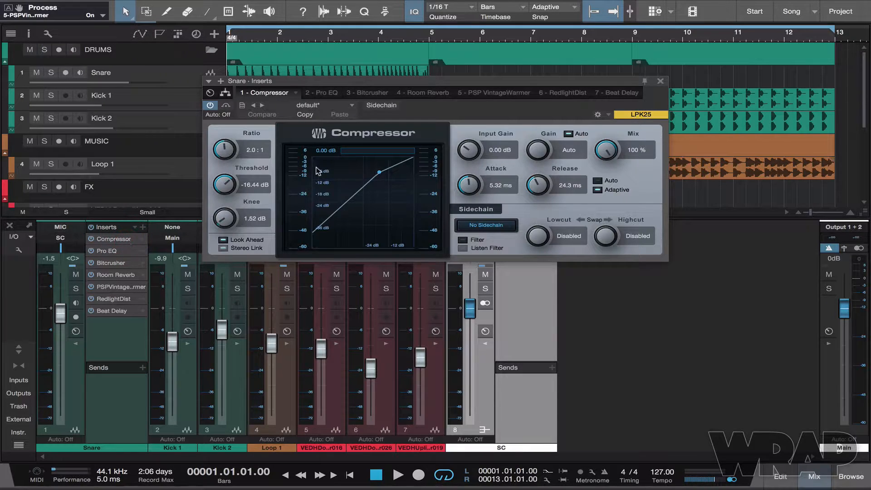
pyautogui.click(333, 94)
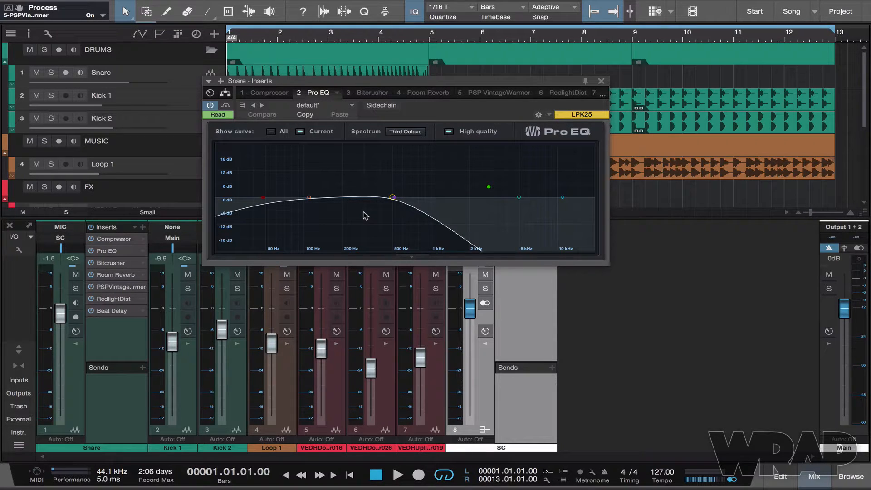
pyautogui.click(375, 96)
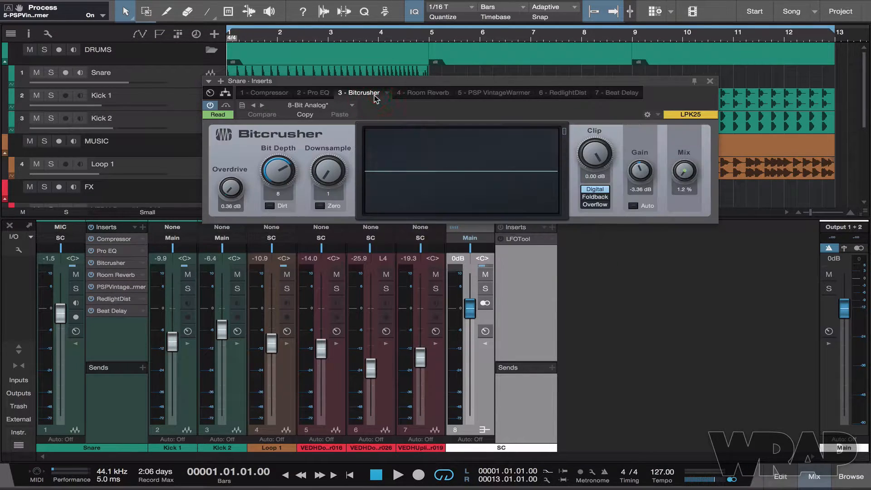
pyautogui.click(423, 94)
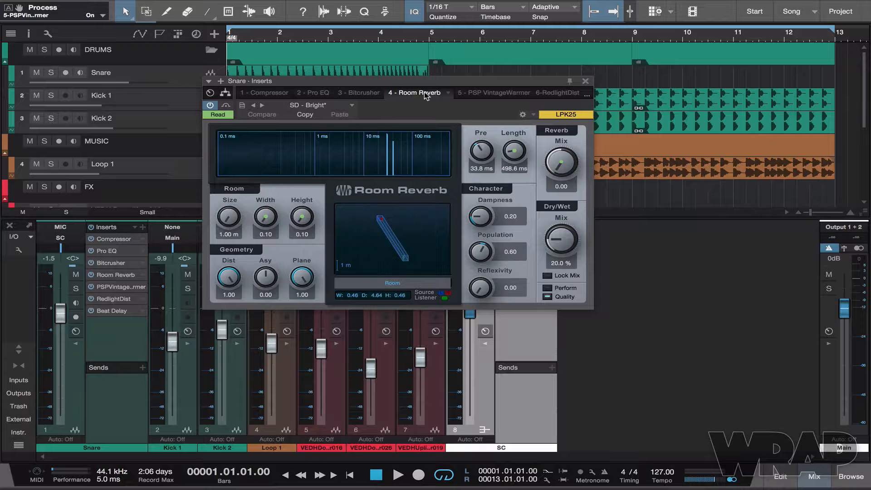
# - Review the Snare channel's PSP VintageWarmer, RedlightDist and Beat Delay settings, and close the plug-in window and the mixer
pyautogui.click(504, 94)
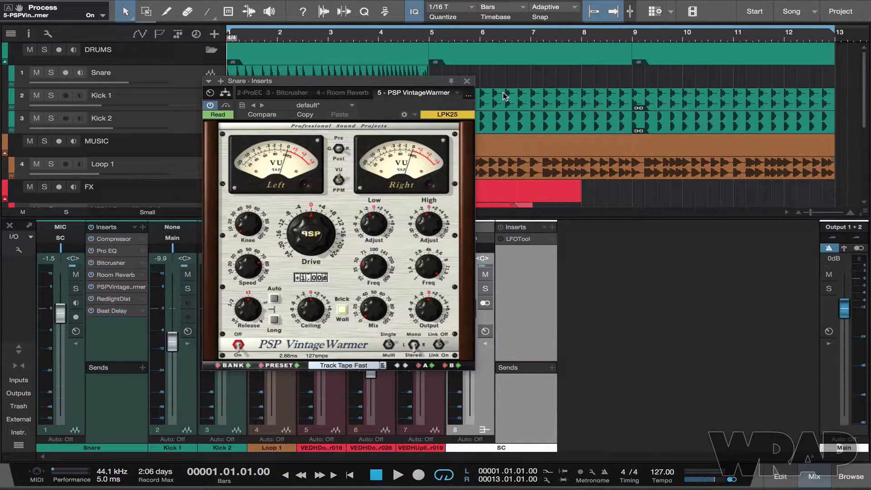
pyautogui.click(468, 95)
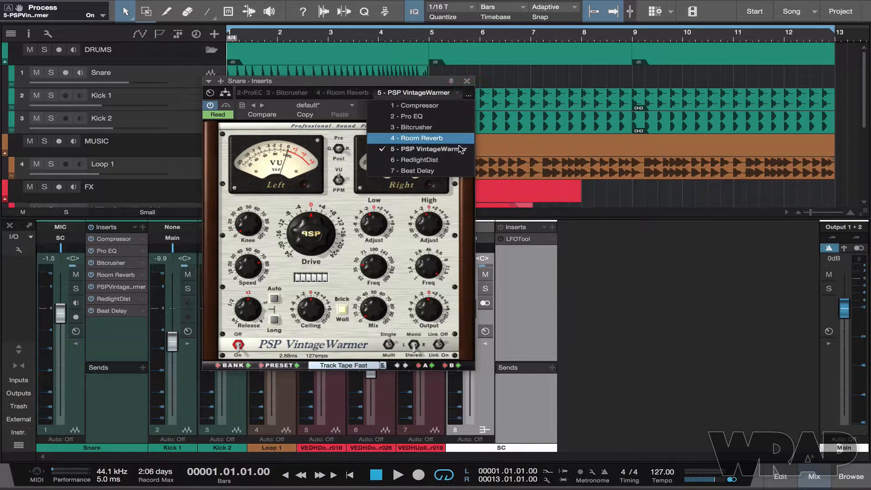
pyautogui.click(459, 165)
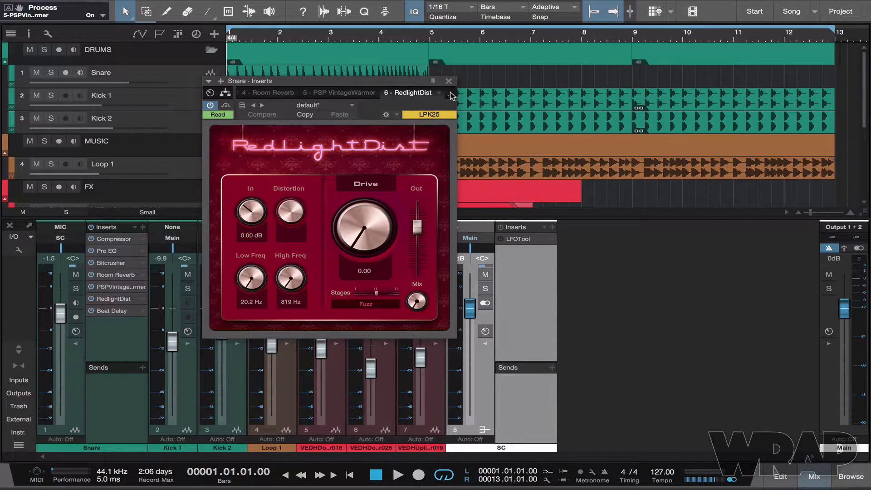
pyautogui.click(451, 94)
pyautogui.click(437, 171)
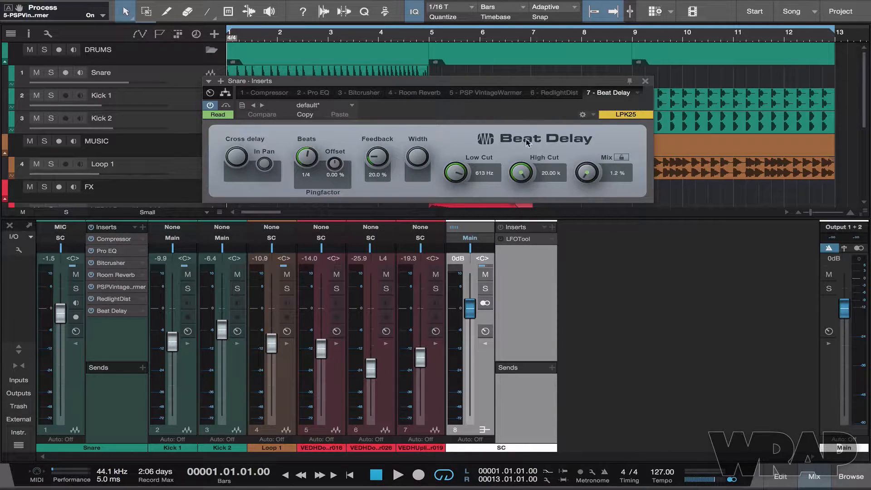
pyautogui.click(645, 81)
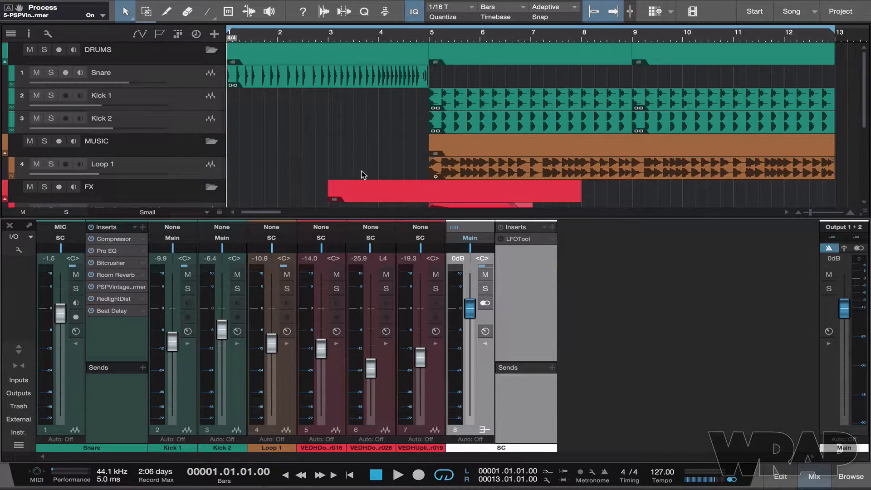
pyautogui.press('F3')
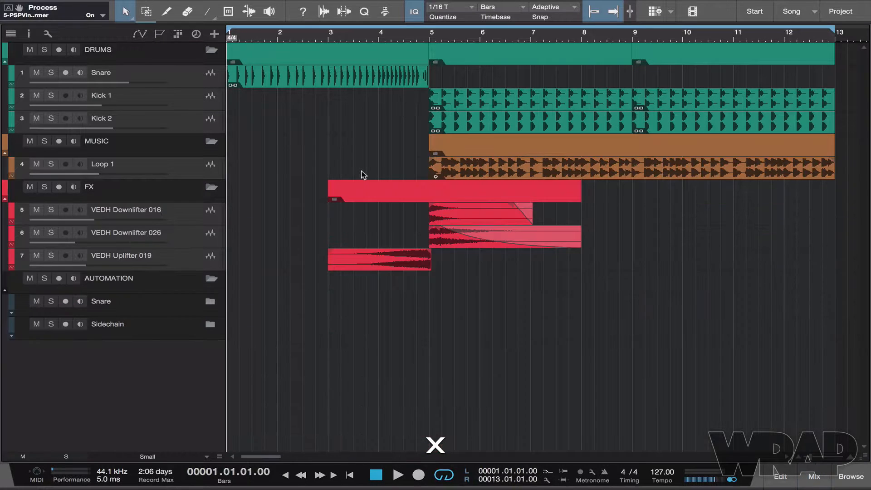
# - Expand the Snare automation folder and go through its EQ, Bitcrusher and Reverb automation tracks
pyautogui.click(209, 302)
pyautogui.scroll(-2, 340, 286)
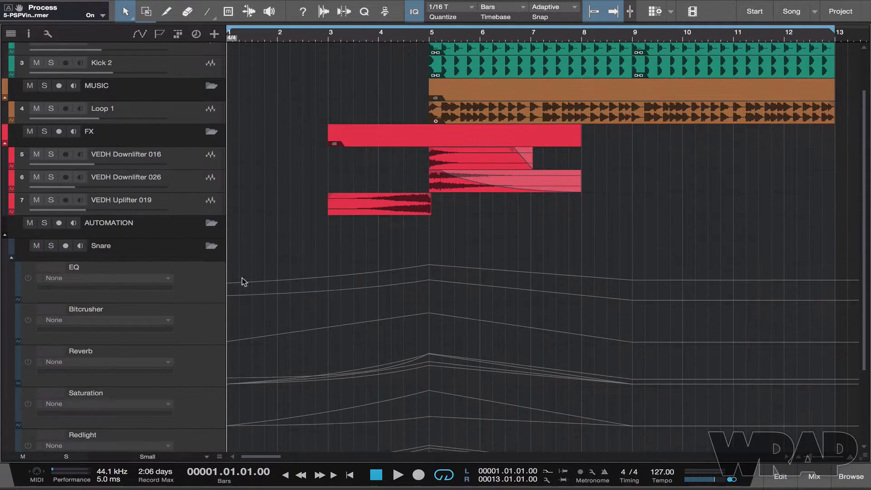
pyautogui.click(197, 282)
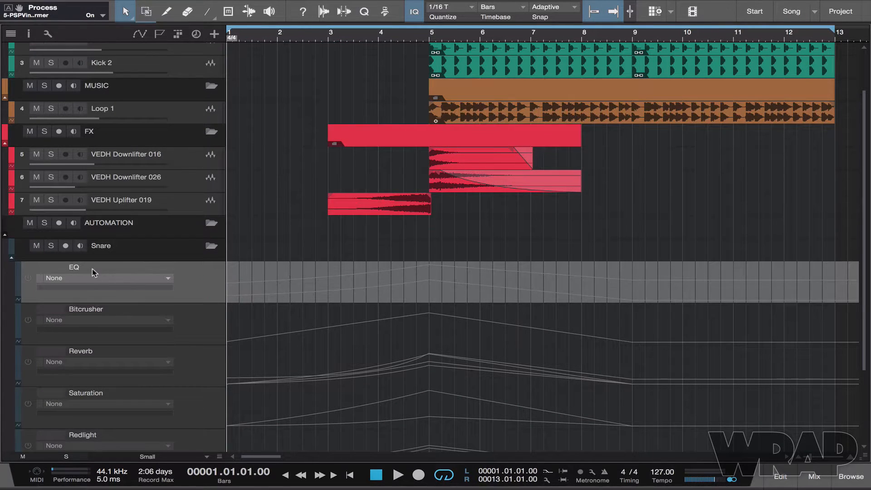
pyautogui.click(204, 314)
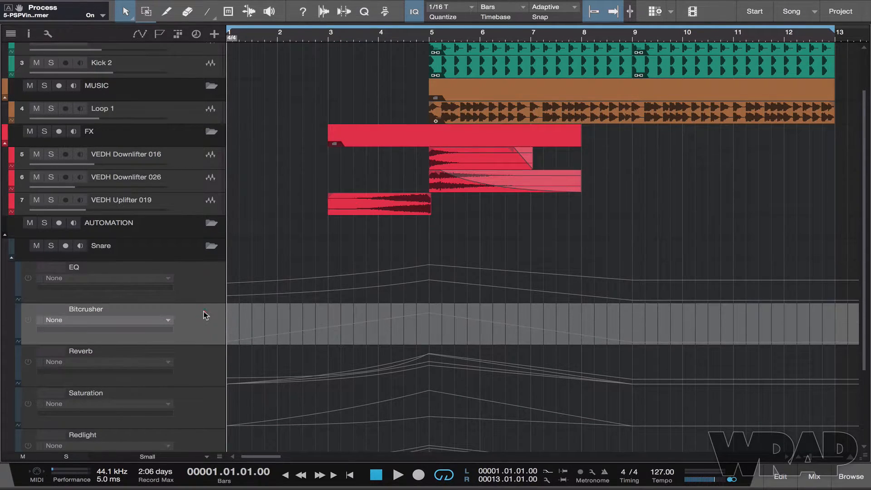
pyautogui.click(204, 362)
pyautogui.scroll(-3, 323, 369)
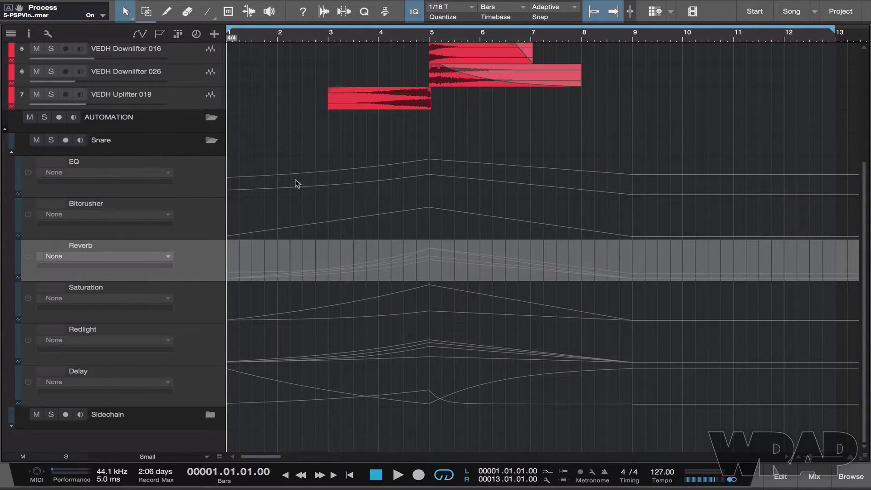
# - Expand the envelopes of the EQ automation track to show its LC-Frequency and HC-Frequency lanes
pyautogui.click(210, 177)
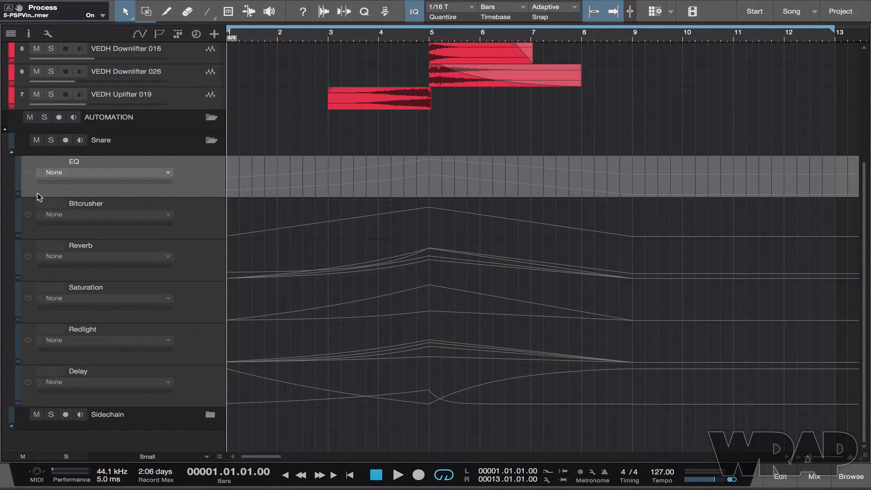
pyautogui.click(19, 198)
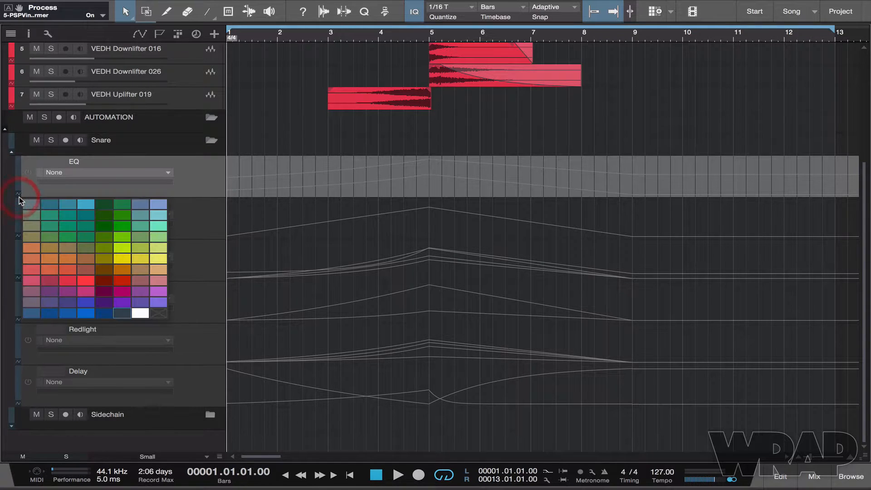
pyautogui.click(19, 197)
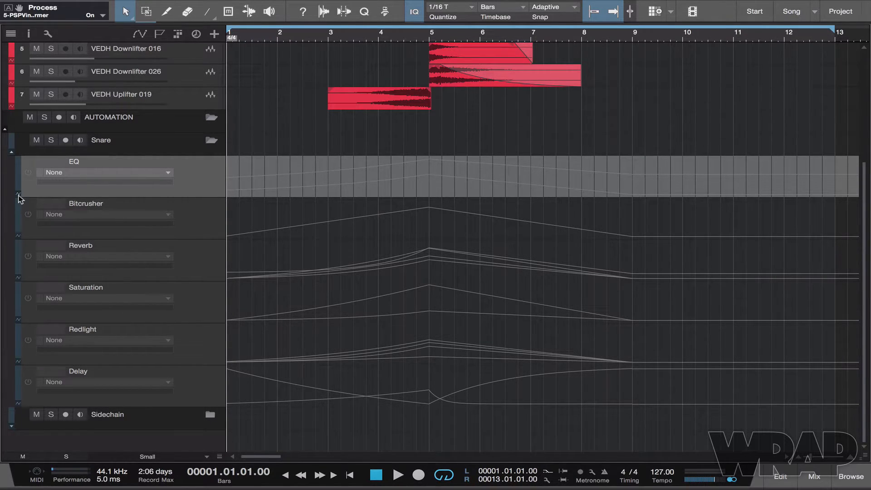
pyautogui.hotkey('shift', 'e')
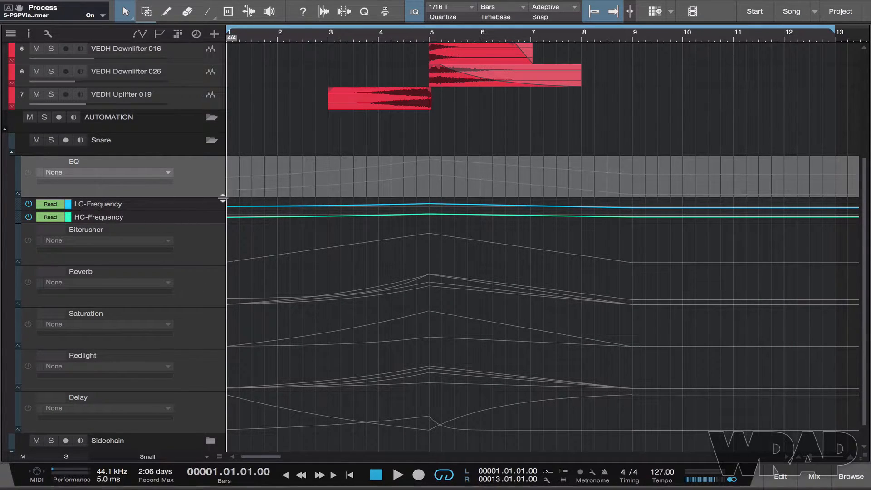
# - Enlarge the tracks to read the LC-Frequency and HC-Frequency values, and set the track height back to Small
pyautogui.press('super+Down')
pyautogui.press('super+Down')
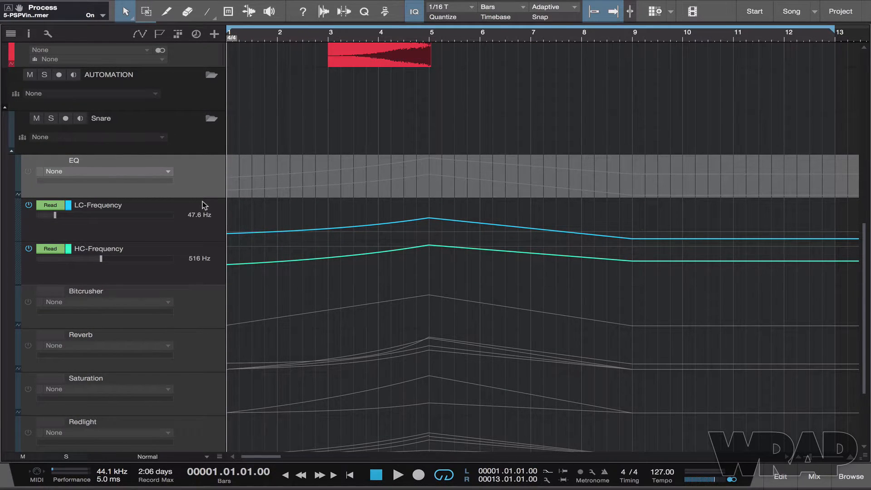
pyautogui.click(204, 205)
pyautogui.doubleClick(199, 258)
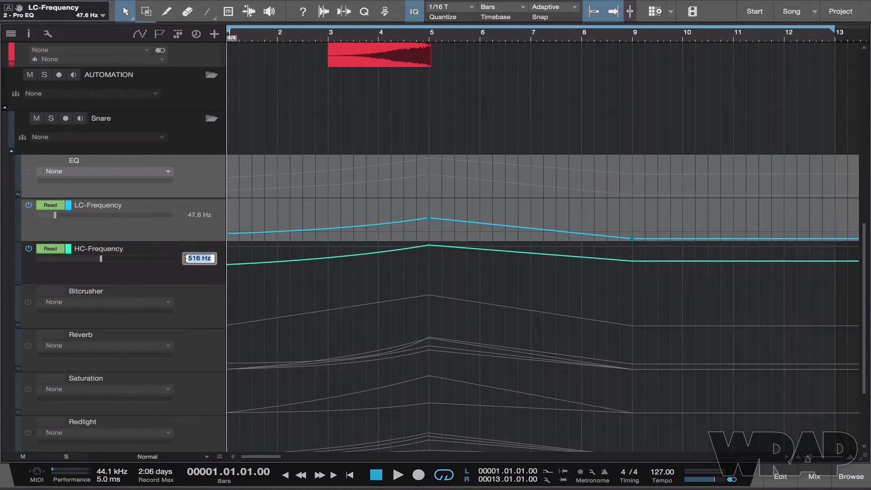
pyautogui.click(178, 271)
pyautogui.press('super+Up')
pyautogui.press('super+Up')
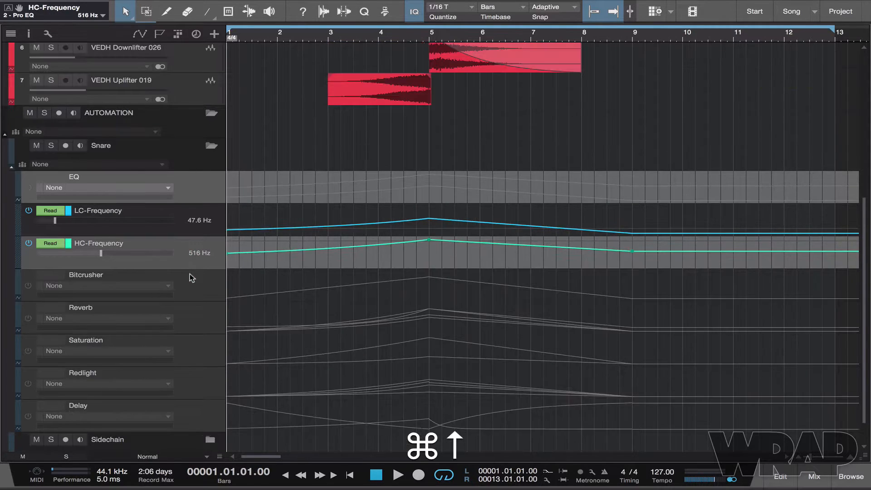
pyautogui.press('super+Down')
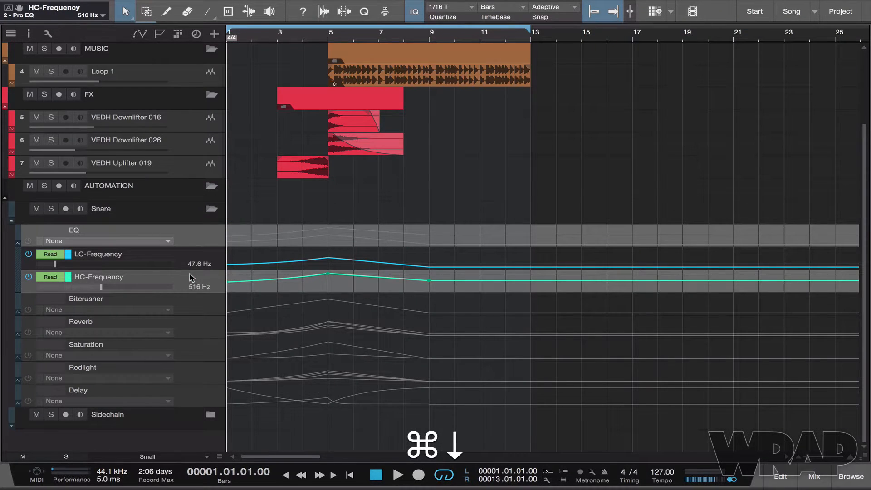
# - Select the automation tracks from Bitcrusher through Delay and expand all their envelopes together
pyautogui.click(209, 303)
pyautogui.keyDown('shift'); pyautogui.click(203, 399); pyautogui.keyUp('shift')
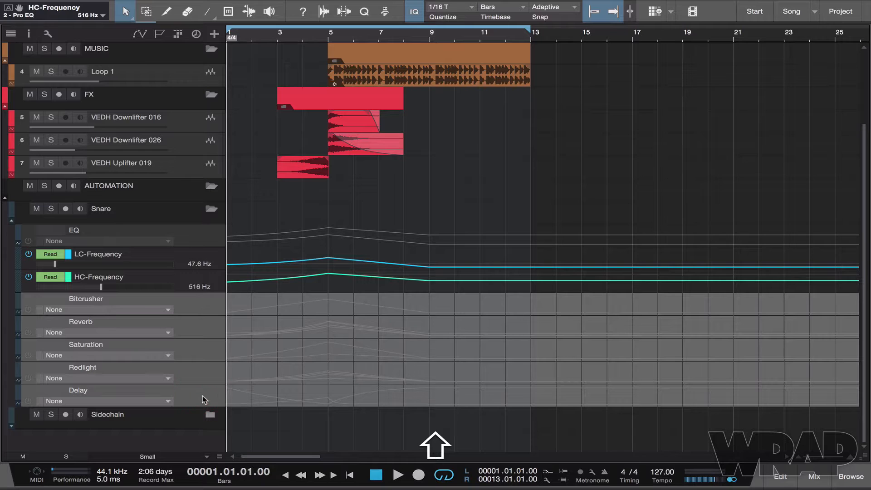
pyautogui.hotkey('shift', 'e')
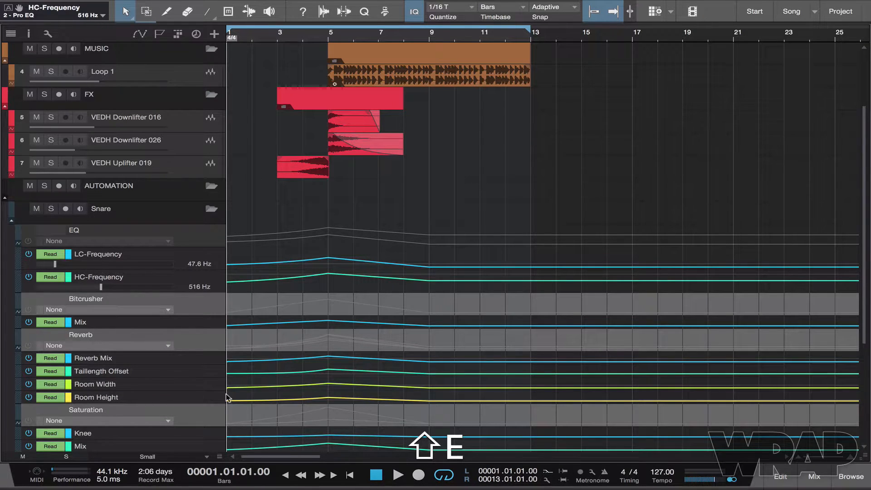
# - Look through the expanded envelope lanes of the Snare automation tracks from Bitcrusher through Delay
pyautogui.scroll(-1, 293, 388)
pyautogui.scroll(-4, 294, 387)
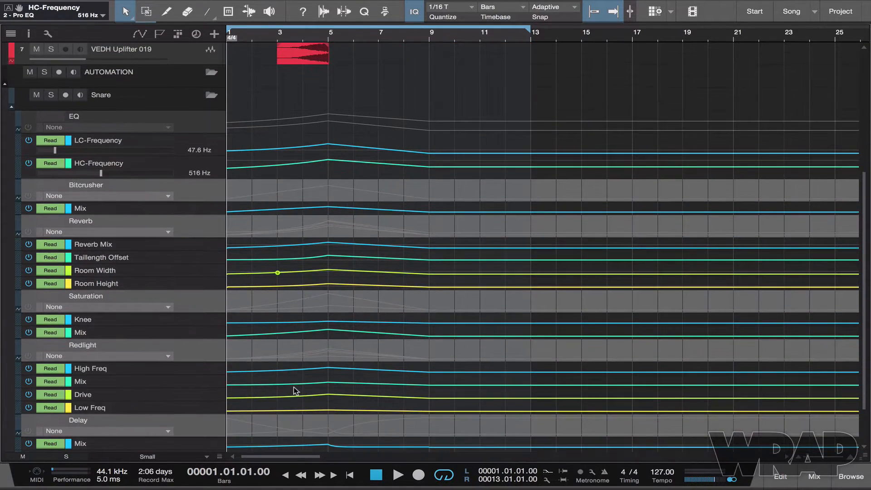
pyautogui.scroll(-2, 294, 387)
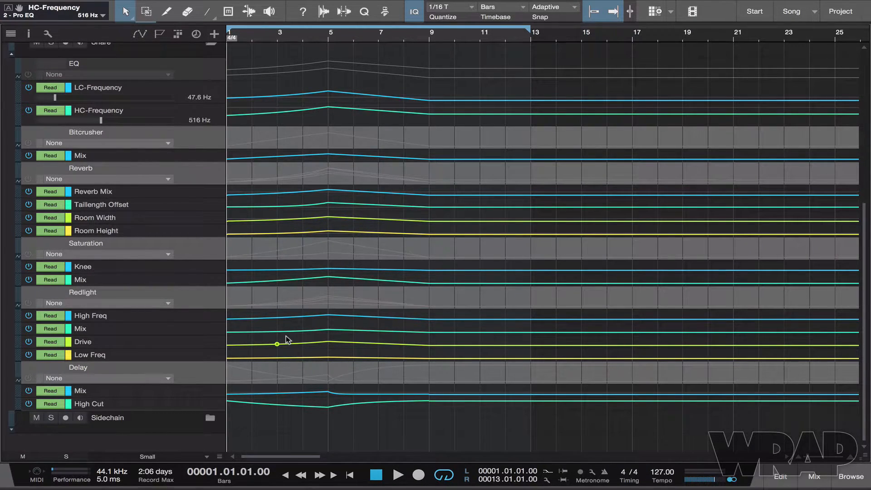
# - Select the Snare track in the DRUMS folder and briefly show the automation view of the tracks
pyautogui.scroll(10, 286, 291)
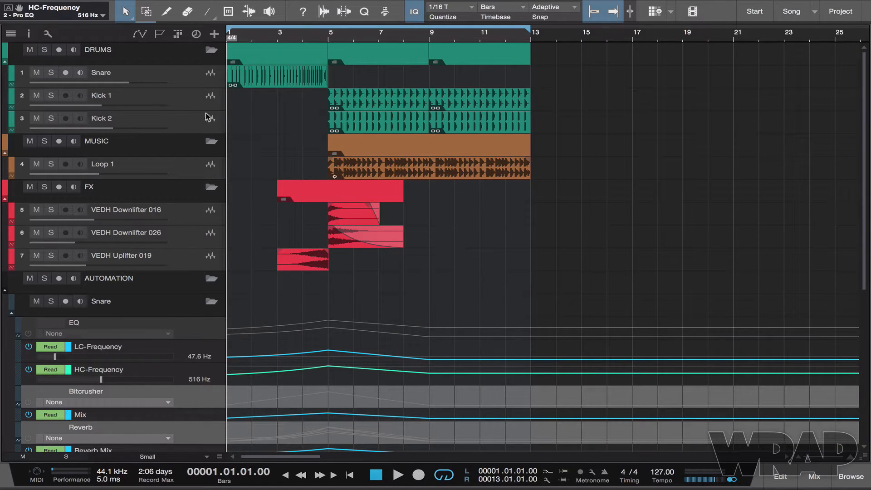
pyautogui.click(181, 80)
pyautogui.press('a')
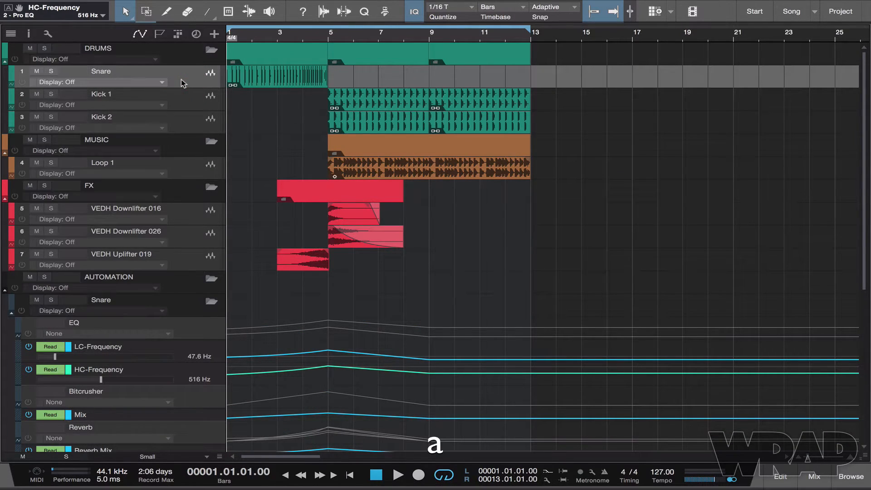
pyautogui.press('a')
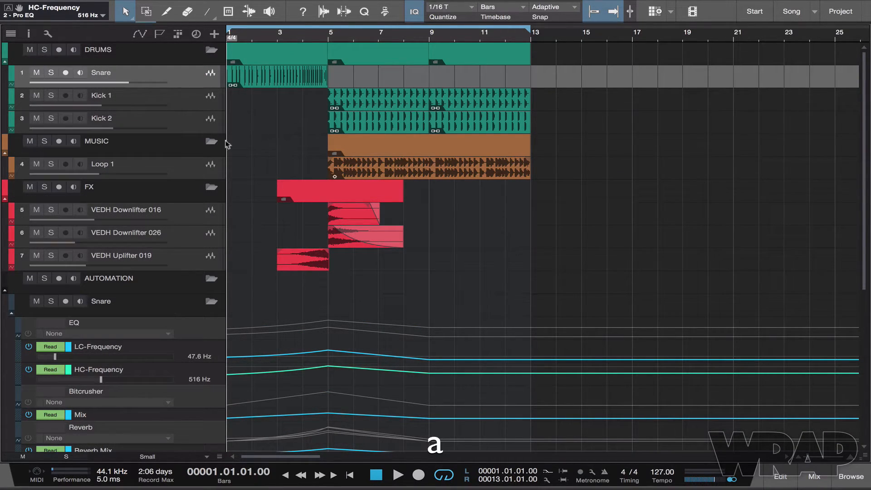
# - Reduce the track height to Tiny, collapsing the Snare automation folder and expanding the Sidechain folder
pyautogui.scroll(-8, 285, 220)
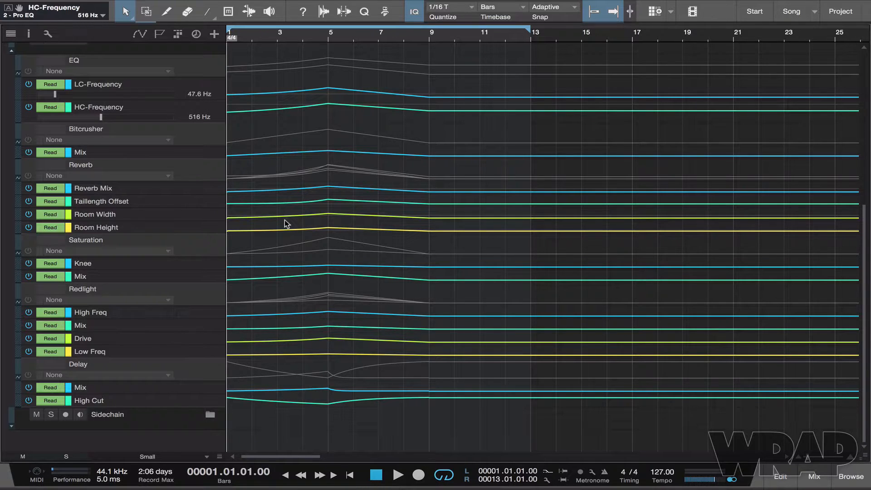
pyautogui.press('super')
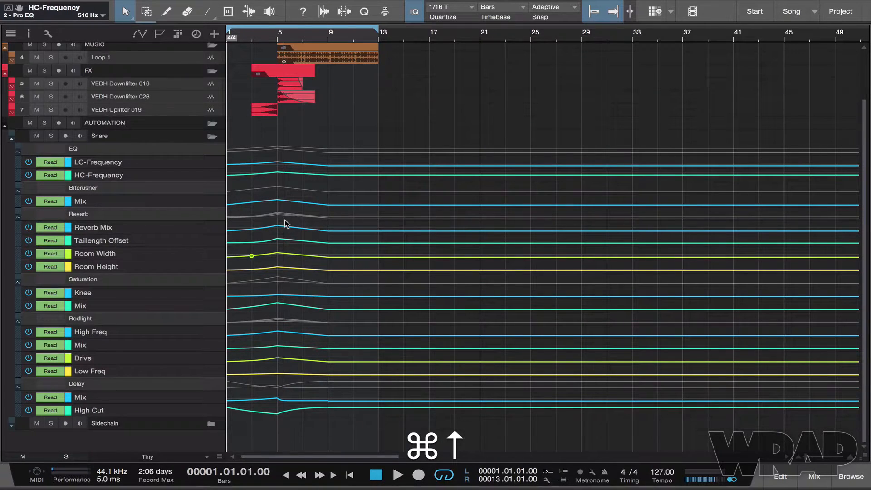
pyautogui.click(212, 138)
pyautogui.click(212, 206)
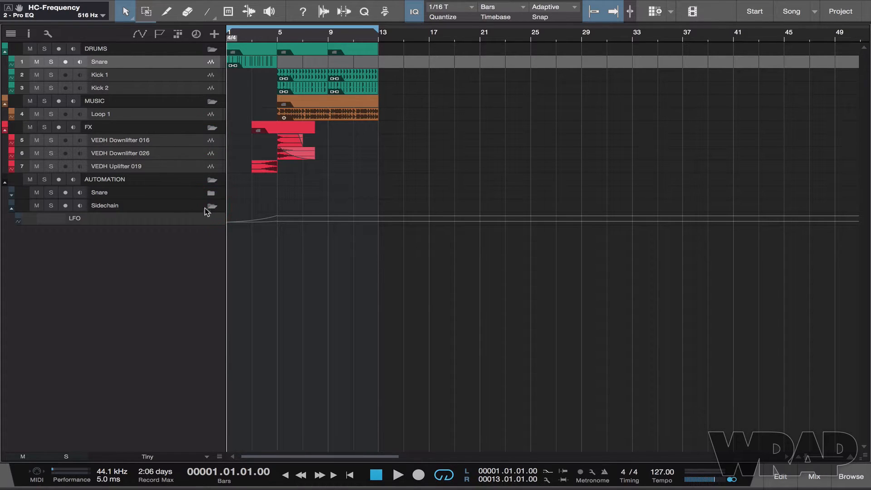
# - Enlarge the tracks to Medium height and expand the envelopes of the LFO automation track in the Sidechain folder
pyautogui.press('super+Down')
pyautogui.press('super+Down')
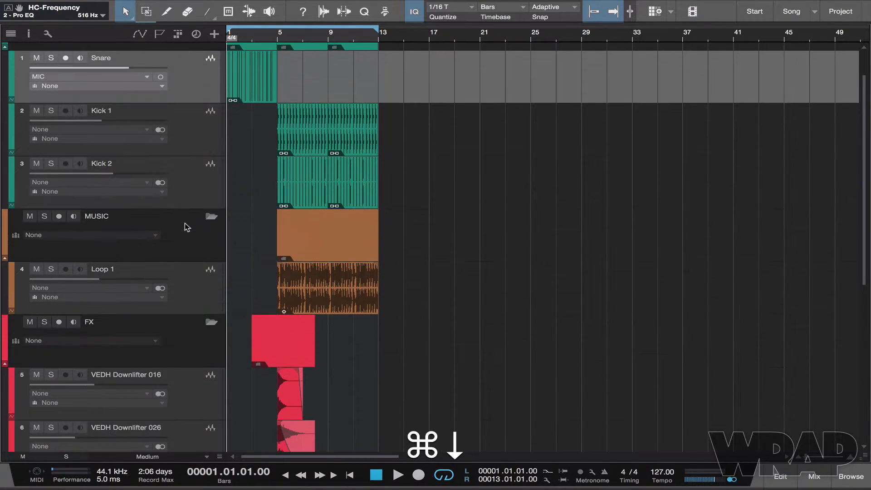
pyautogui.scroll(-8, 255, 319)
pyautogui.click(183, 418)
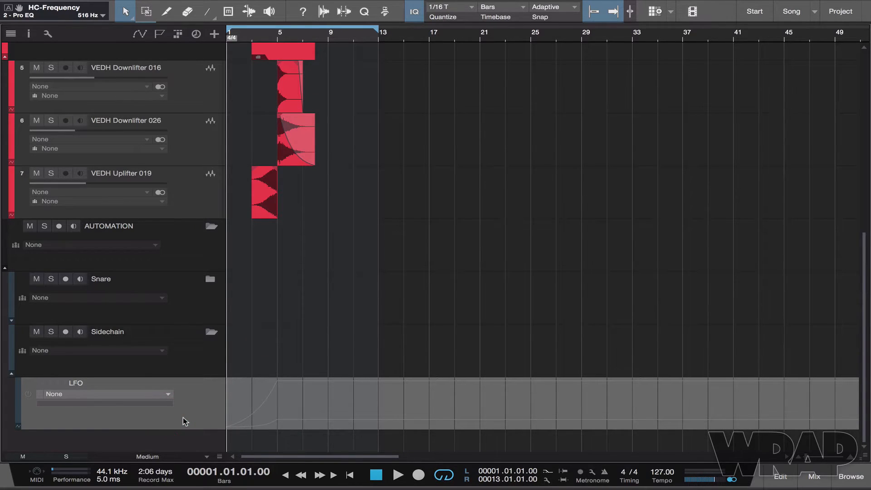
pyautogui.hotkey('shift', 'e')
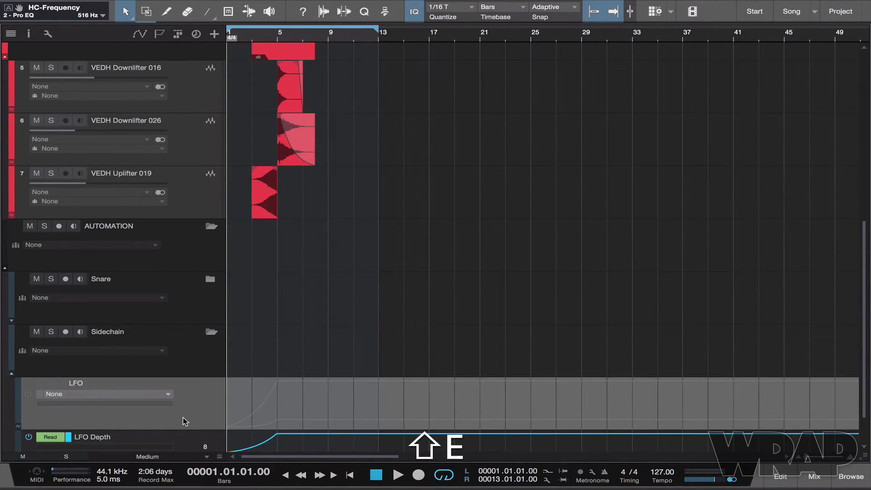
# - Examine the LFO Depth and Smooth envelope lanes of the LFO automation track
pyautogui.scroll(-2, 298, 390)
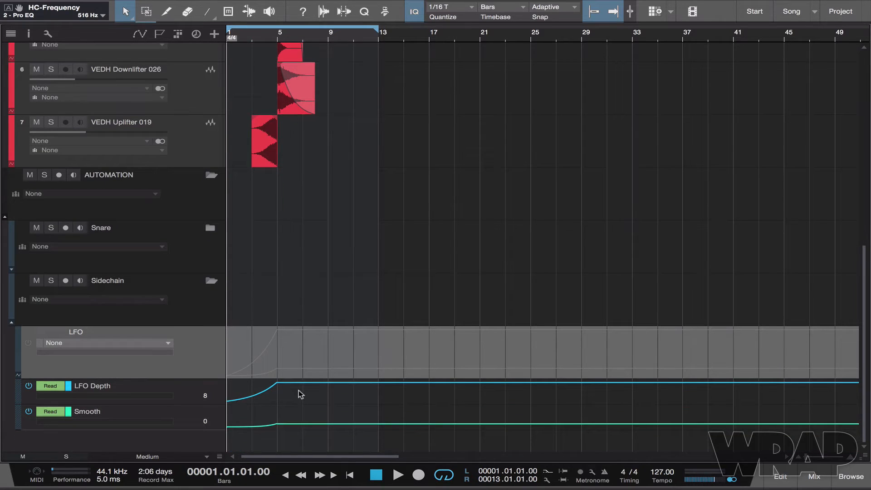
pyautogui.click(174, 386)
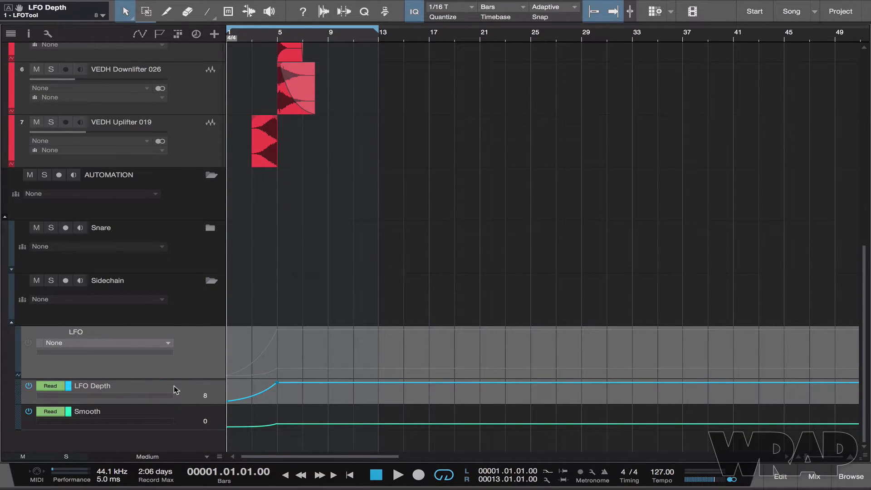
pyautogui.click(201, 416)
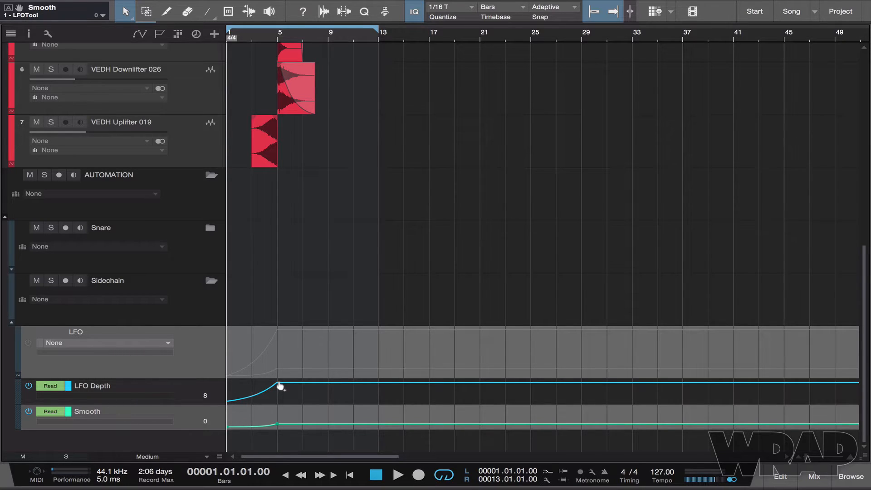
# - Collapse the Sidechain folder and check the LFOTool insert on the SC channel in the mixer
pyautogui.click(212, 281)
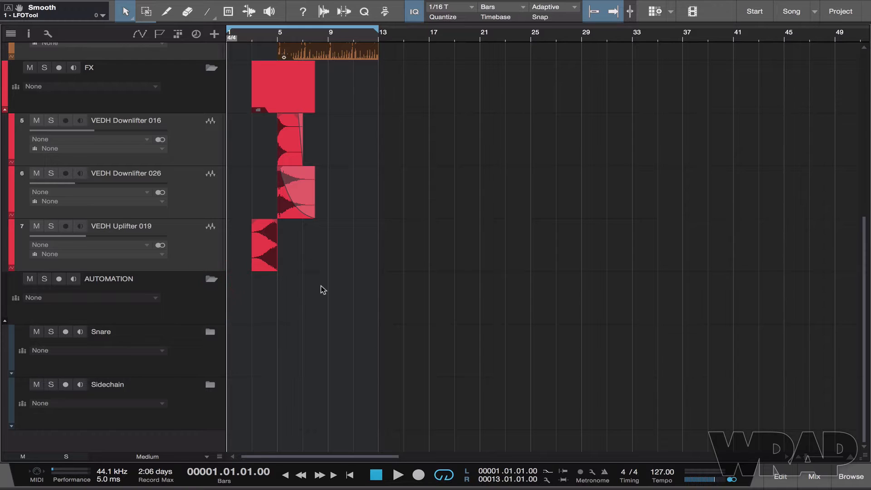
pyautogui.press('x')
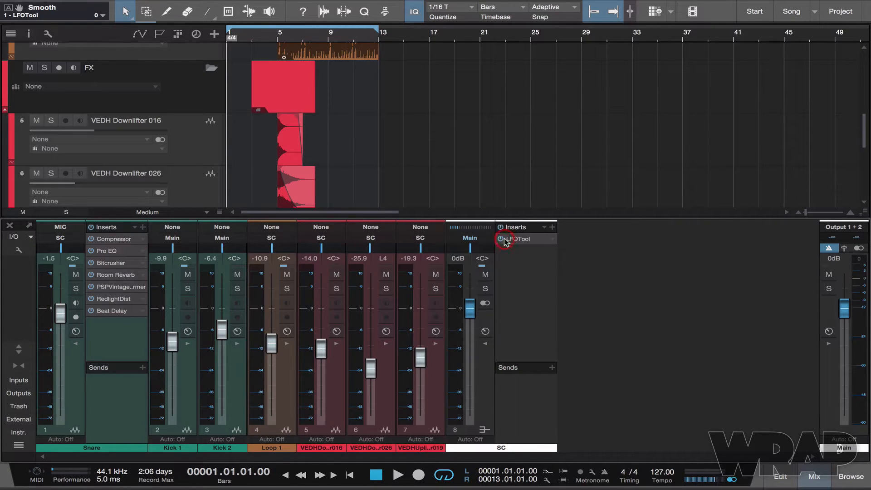
pyautogui.press('x')
# - Set the track height to Small, select all events and zoom the arrangement to fit them
pyautogui.press('super+Up')
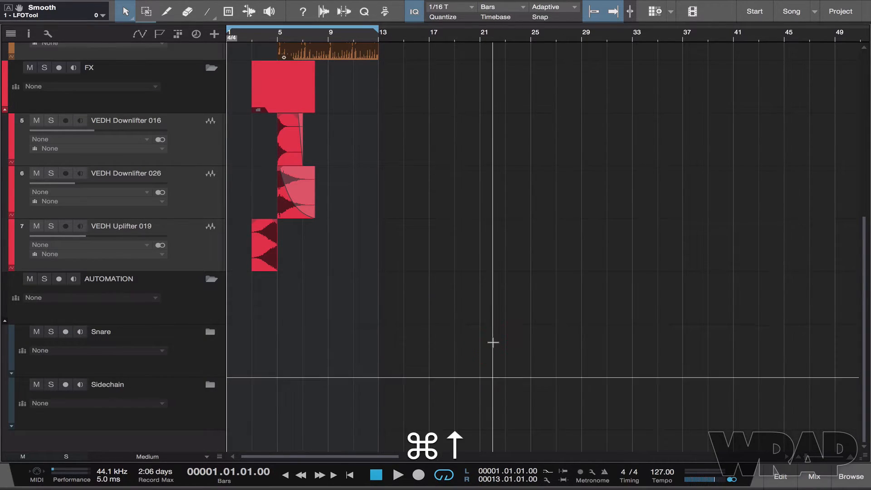
pyautogui.press('super+Down')
pyautogui.press('super+a')
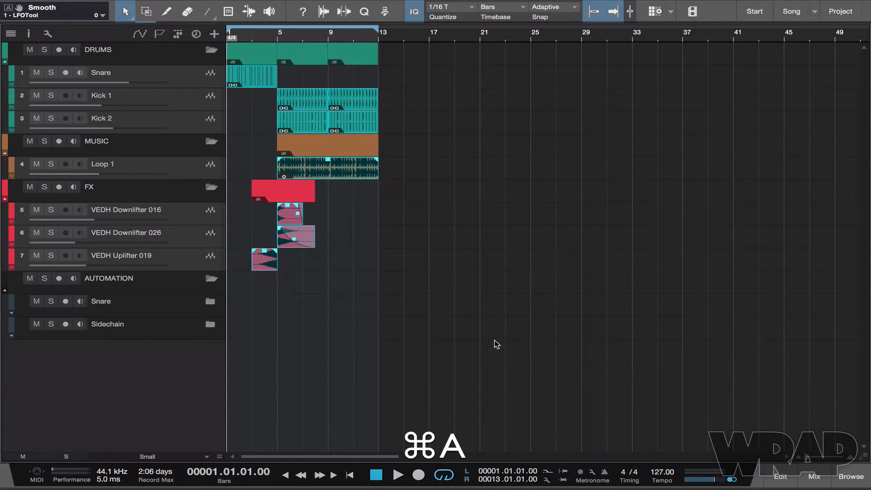
pyautogui.press('super+z')
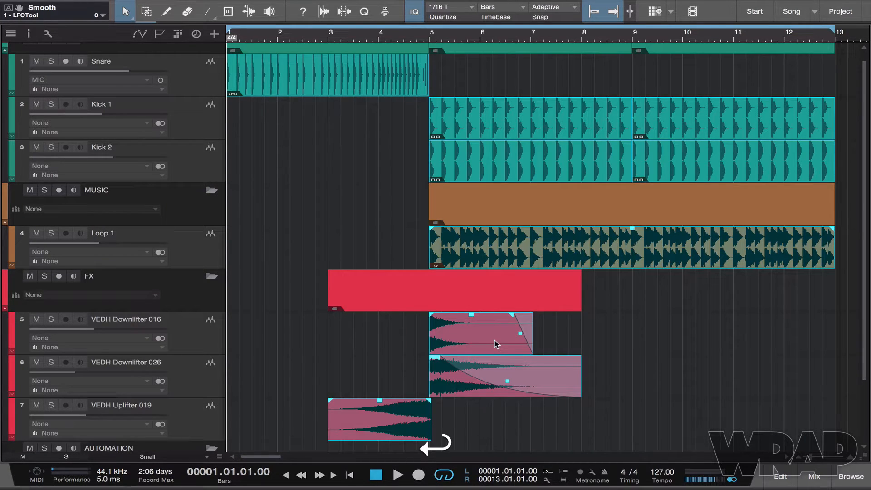
# - Deselect the events, play the arrangement from the start and return the playhead to the beginning
pyautogui.click(675, 361)
pyautogui.press('space')
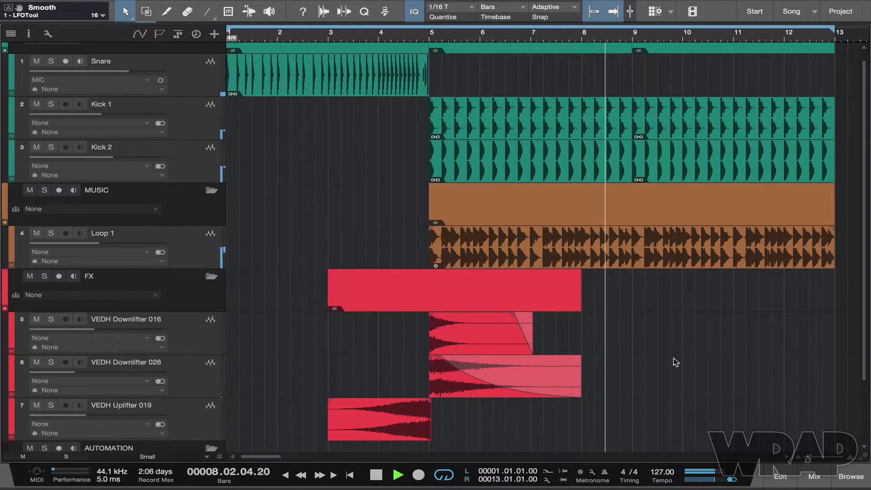
pyautogui.press('Return')
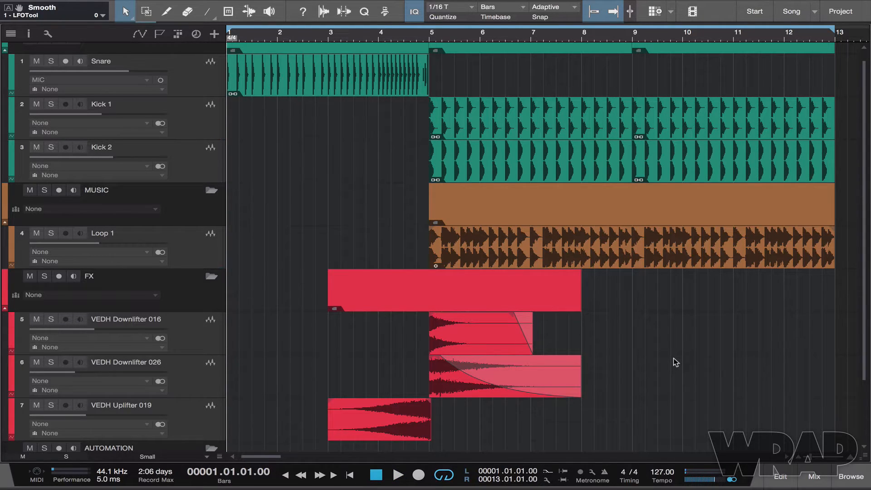
# - Open the Compressor insert of the Snare channel from the mixer and hide the mixer again
pyautogui.press('F3')
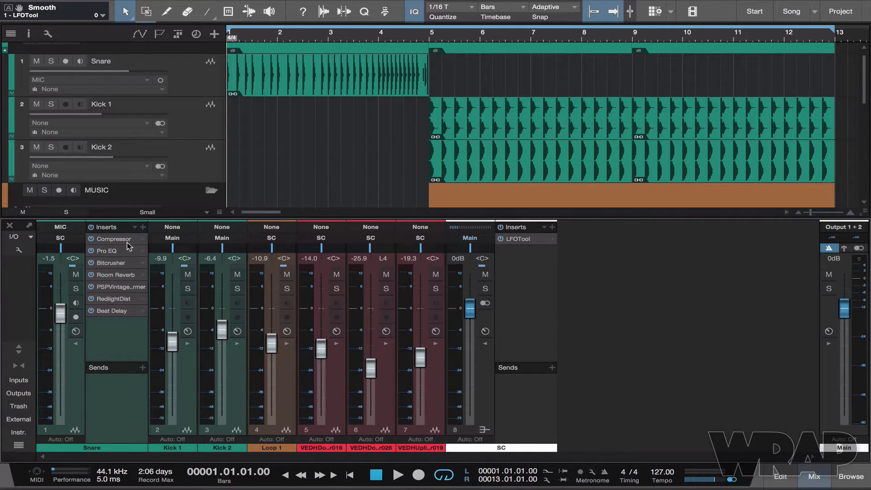
pyautogui.doubleClick(113, 239)
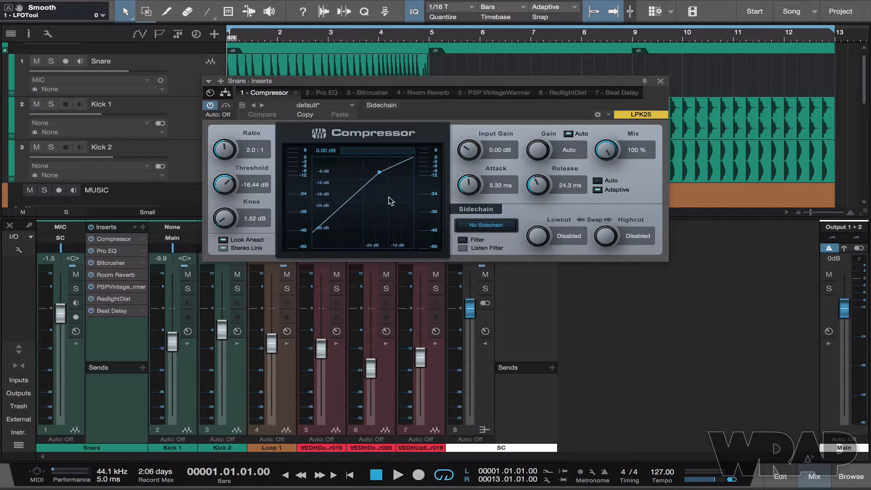
pyautogui.press('F3')
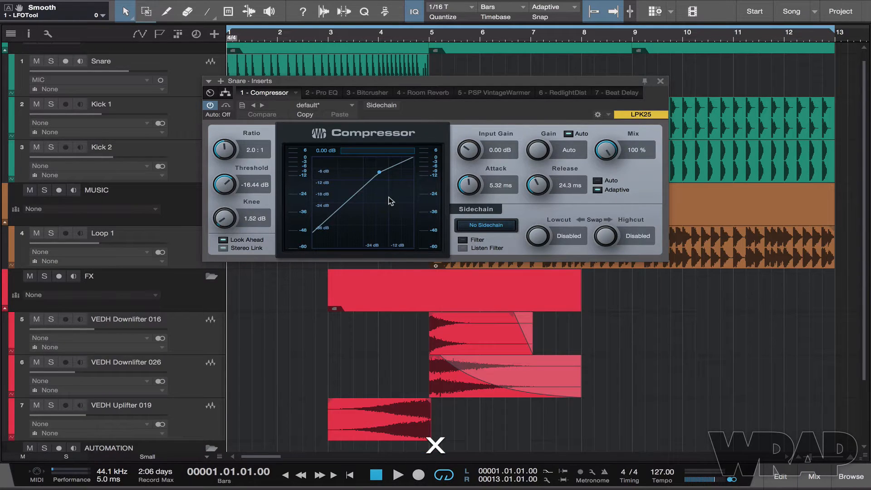
# - Collapse the DRUMS, MUSIC and FX folders and expand the Snare automation folder, moving the Compressor window aside
pyautogui.scroll(-2, 318, 313)
pyautogui.scroll(2, 262, 280)
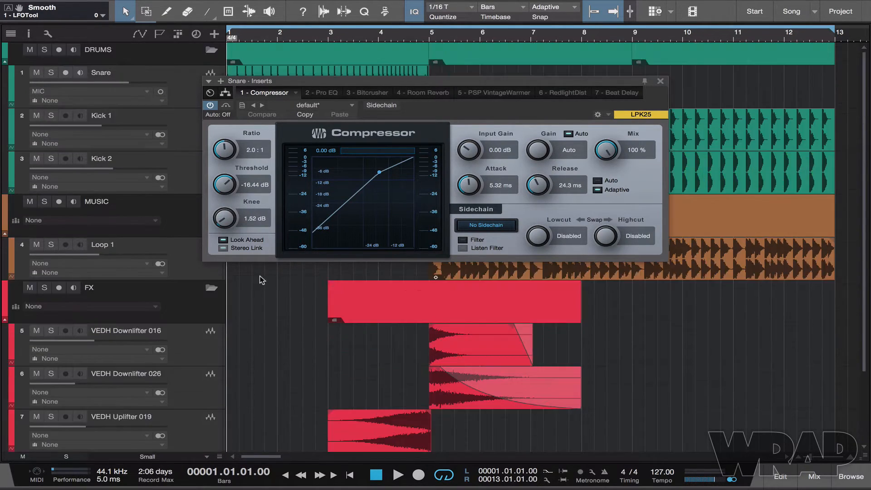
pyautogui.click(211, 50)
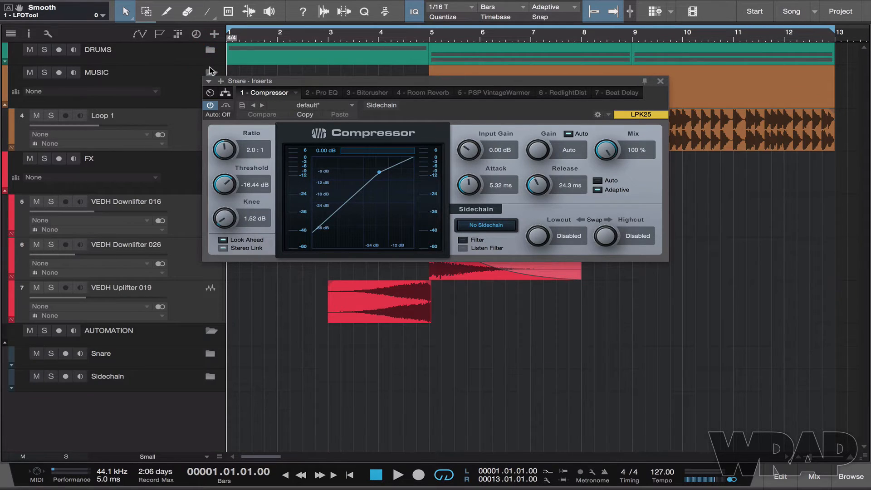
pyautogui.click(210, 72)
pyautogui.moveTo(280, 80); pyautogui.dragTo(402, 78)
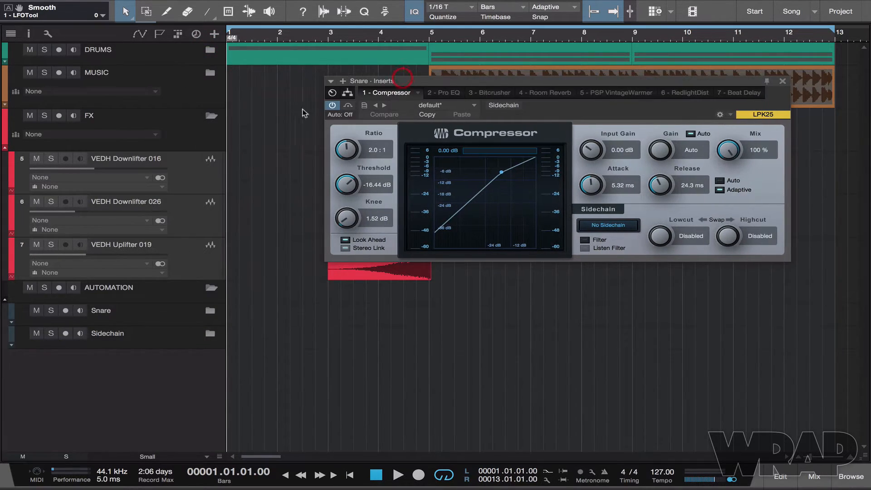
pyautogui.click(211, 115)
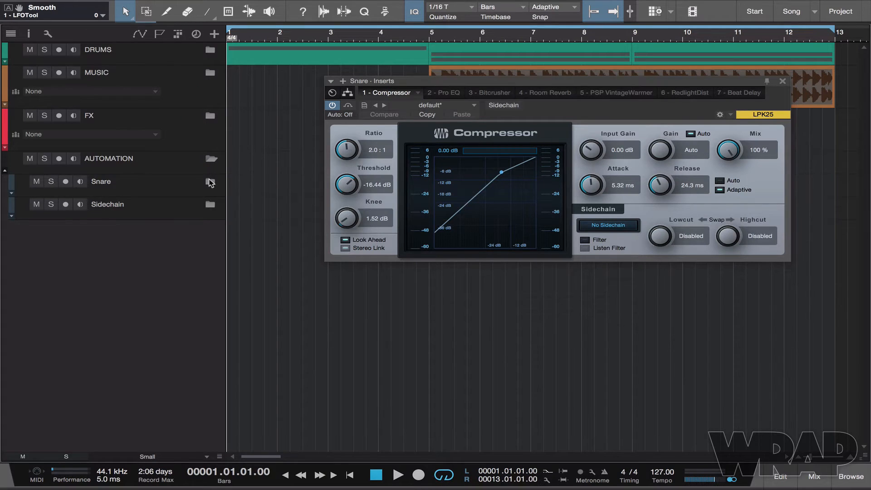
pyautogui.click(210, 182)
pyautogui.scroll(-2, 272, 227)
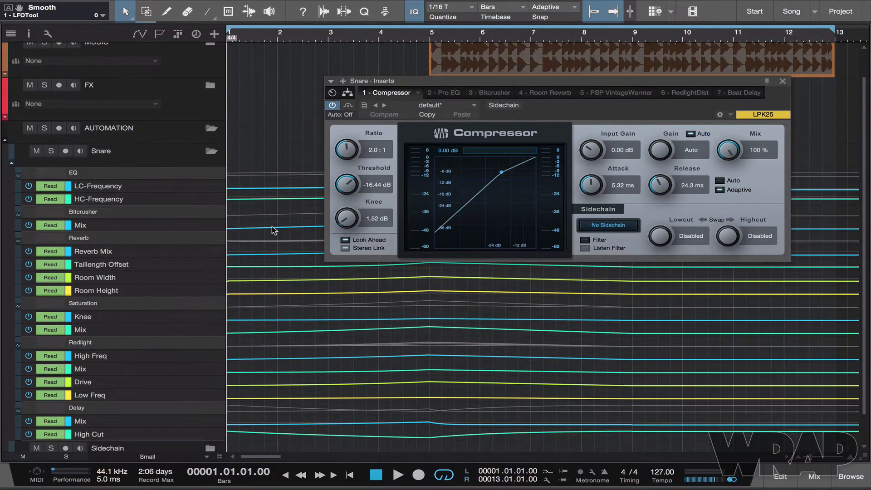
# - Switch the Snare inserts window to Pro EQ and pin it open, placing it clear of most automation lanes
pyautogui.click(447, 93)
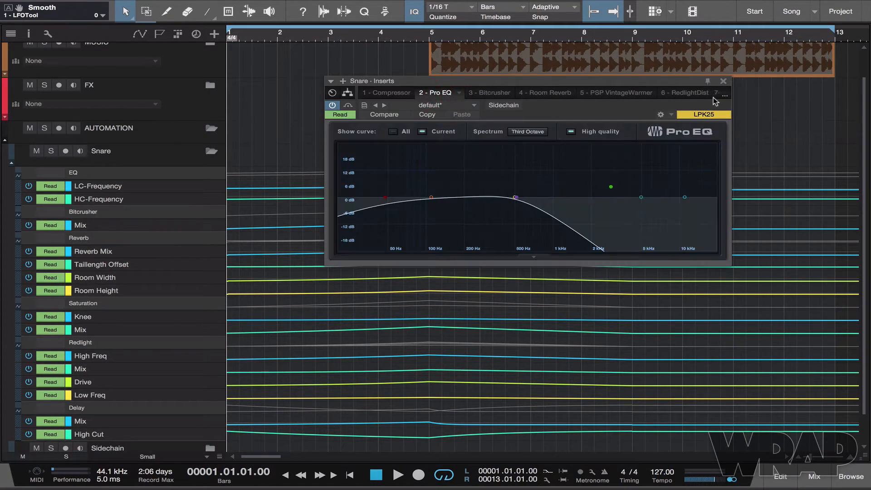
pyautogui.click(708, 81)
pyautogui.moveTo(642, 76); pyautogui.dragTo(447, 0)
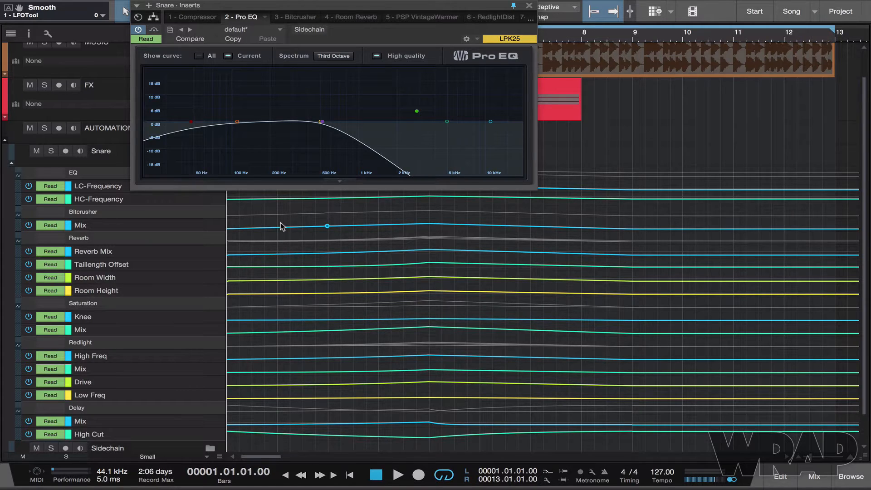
pyautogui.press('F3')
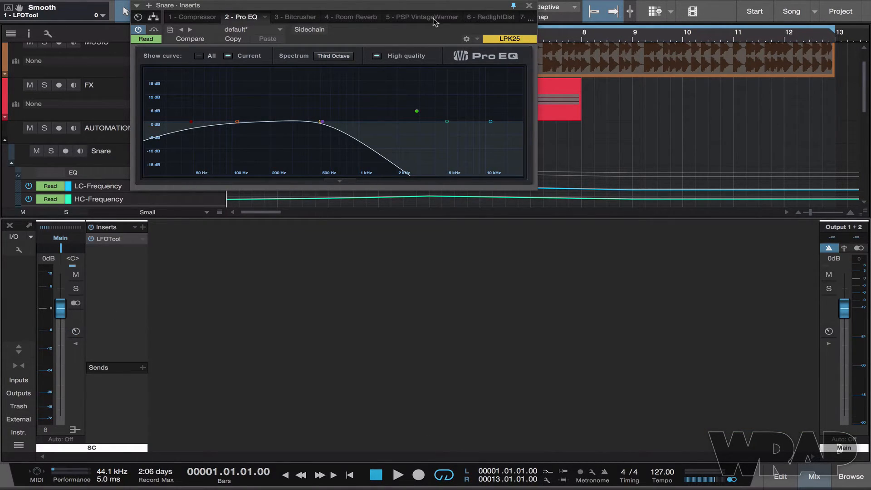
pyautogui.press('x')
pyautogui.press('F3')
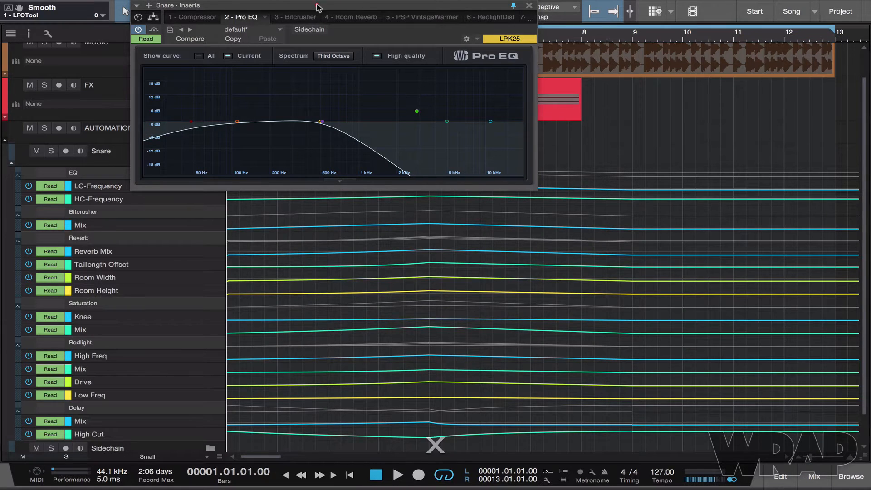
# - Move the Pro EQ window off the track list and expand the DRUMS folder
pyautogui.moveTo(310, 7); pyautogui.dragTo(469, 13)
pyautogui.scroll(2, 206, 65)
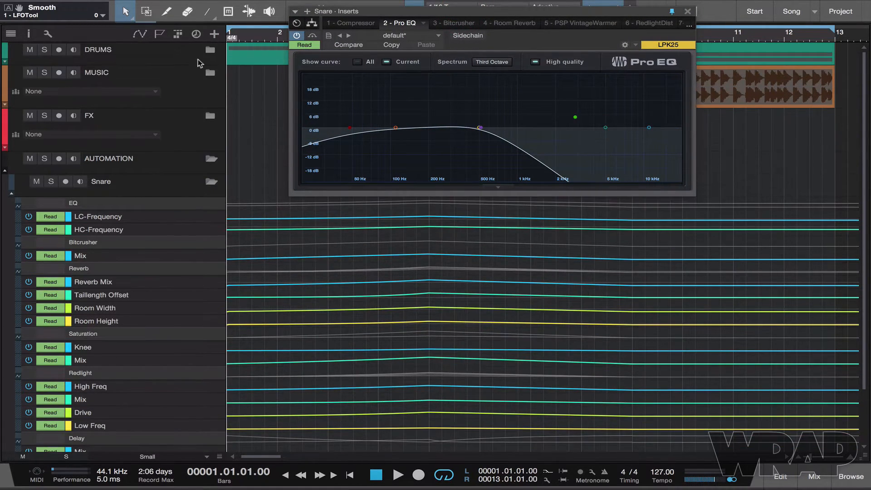
pyautogui.click(209, 51)
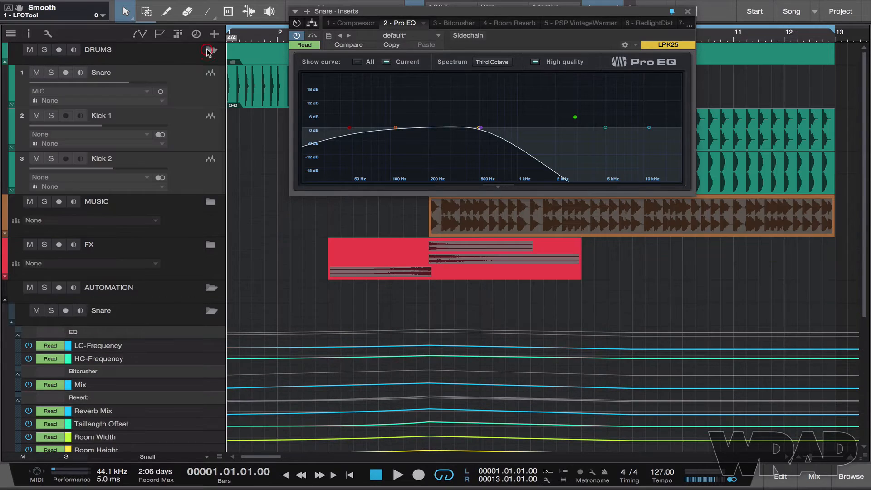
# - Show the mixer with the Snare track selected, open its Bitcrusher insert, and pin the window below Pro EQ
pyautogui.click(193, 82)
pyautogui.press('F3')
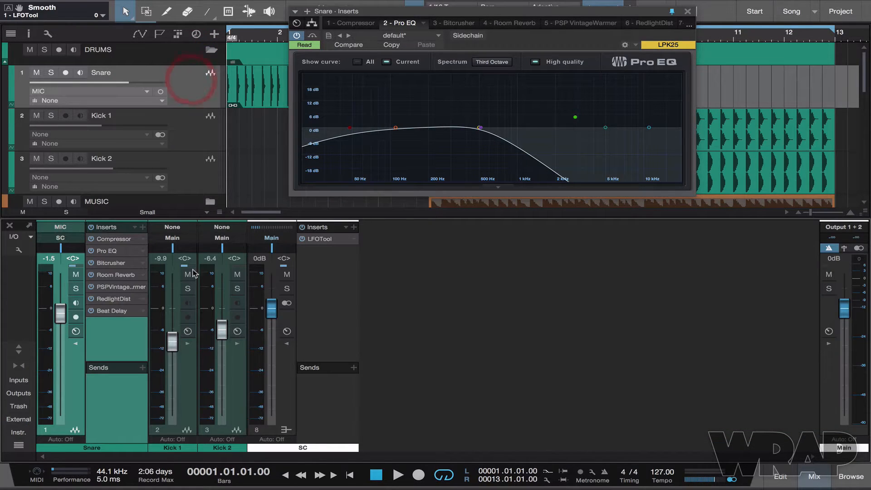
pyautogui.doubleClick(126, 266)
pyautogui.moveTo(549, 90); pyautogui.dragTo(630, 186)
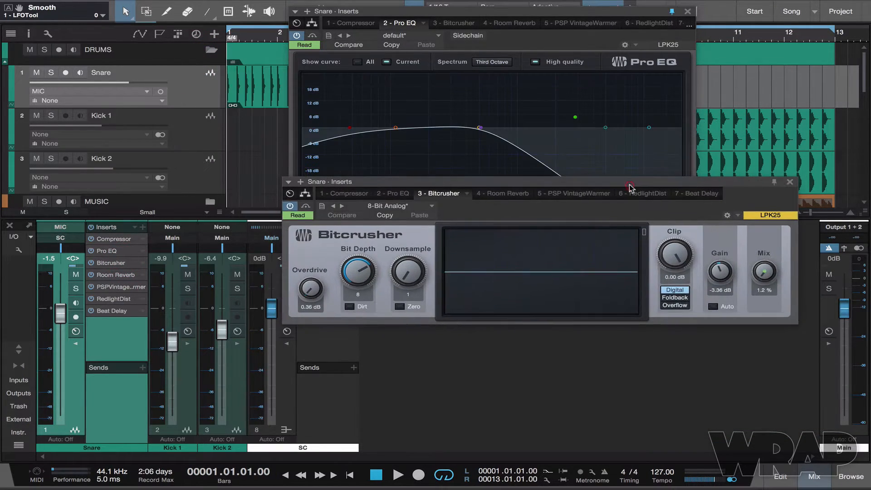
pyautogui.click(774, 182)
pyautogui.moveTo(736, 183); pyautogui.dragTo(799, 236)
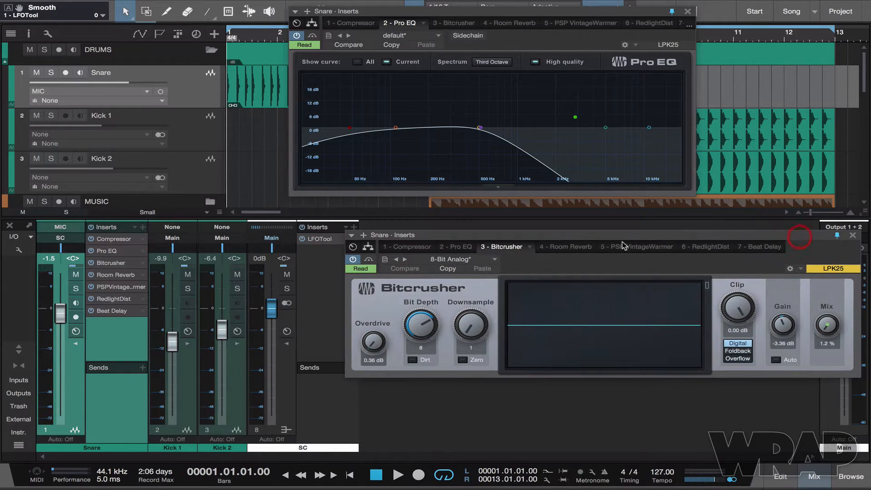
# - Open the Snare's Room Reverb insert pinned beside the Bitcrusher window and bring Bitcrusher to the front
pyautogui.doubleClick(130, 276)
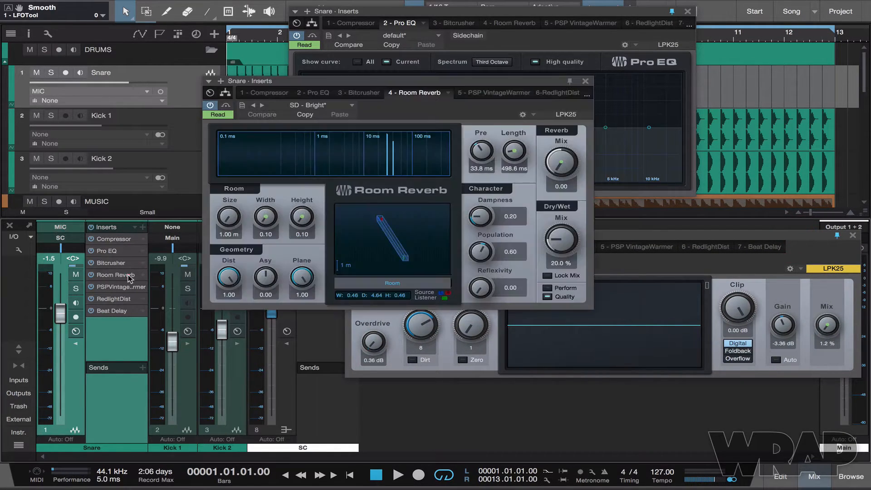
pyautogui.moveTo(568, 81); pyautogui.dragTo(419, 232)
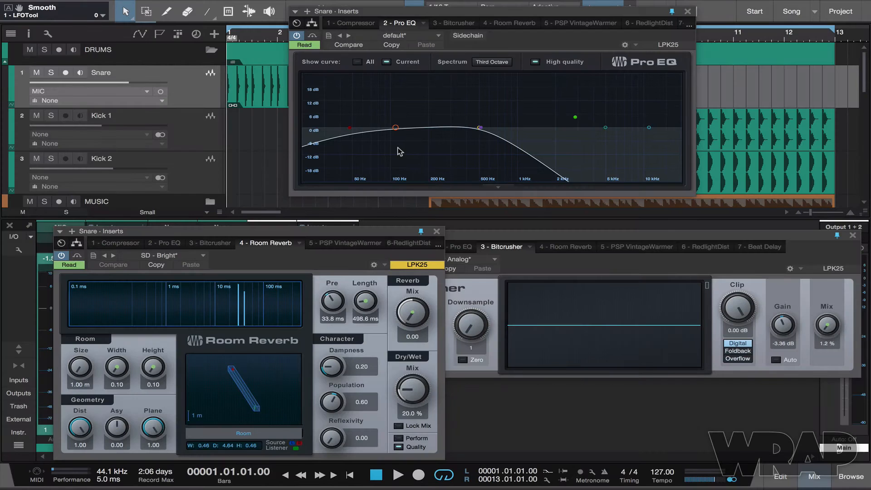
pyautogui.click(642, 268)
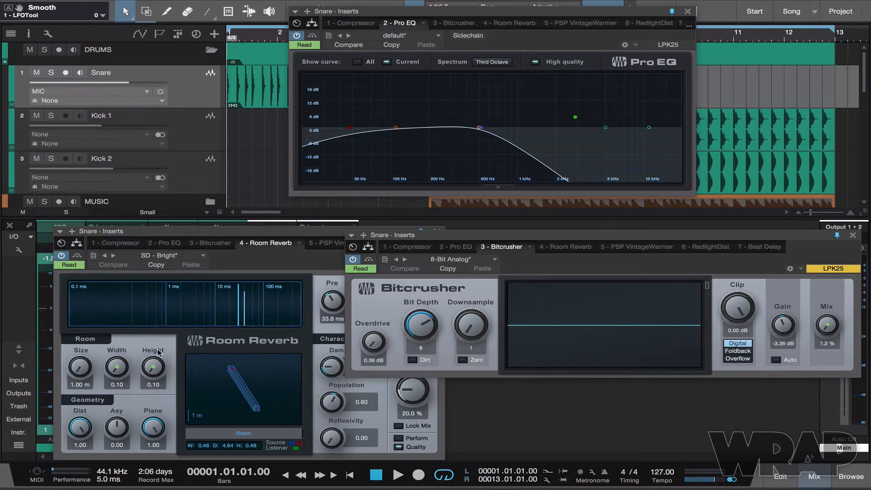
# - Play the build-up from the start to watch the automated Pro EQ, Bitcrusher and Room Reverb controls, and return to bar 1
pyautogui.press('Return')
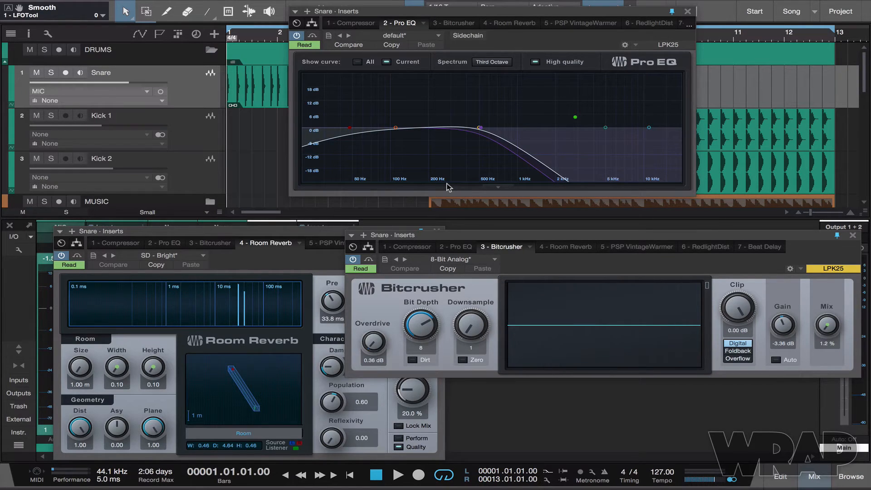
pyautogui.press('space')
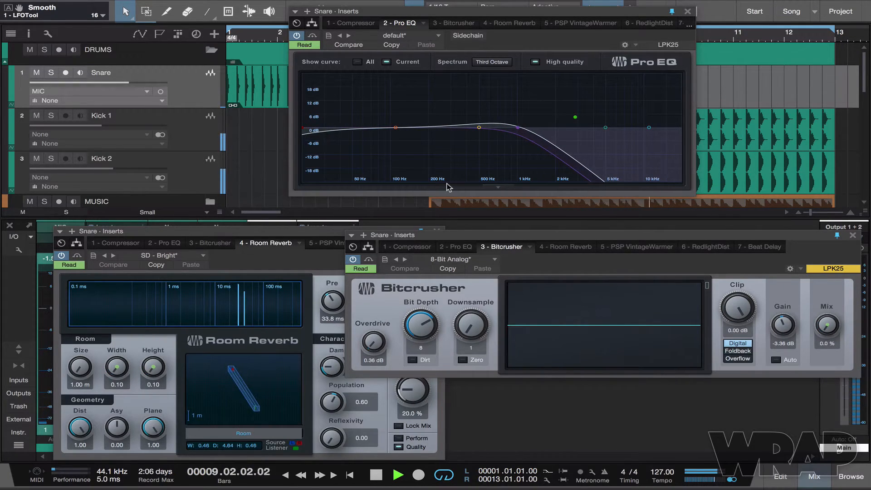
pyautogui.press('Return')
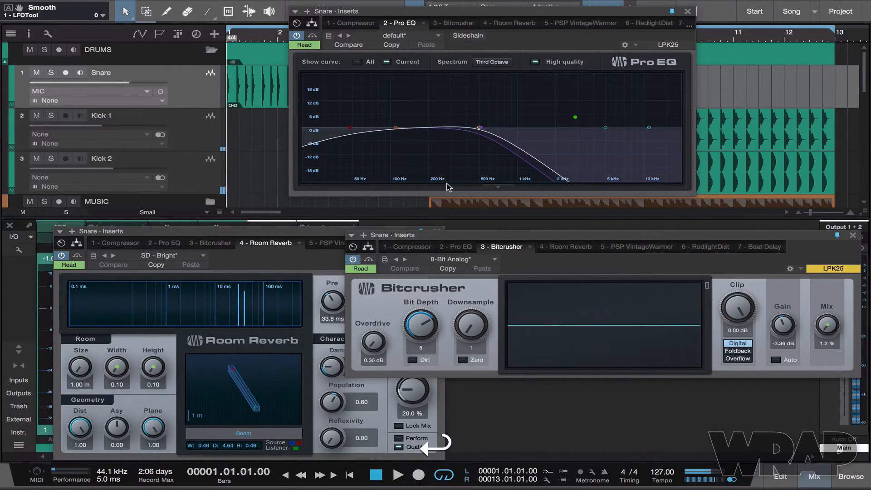
# - Hide the open plug-in windows, open the Snare's PSP VintageWarmer insert, and pin it clear of the mixer inserts
pyautogui.press('v')
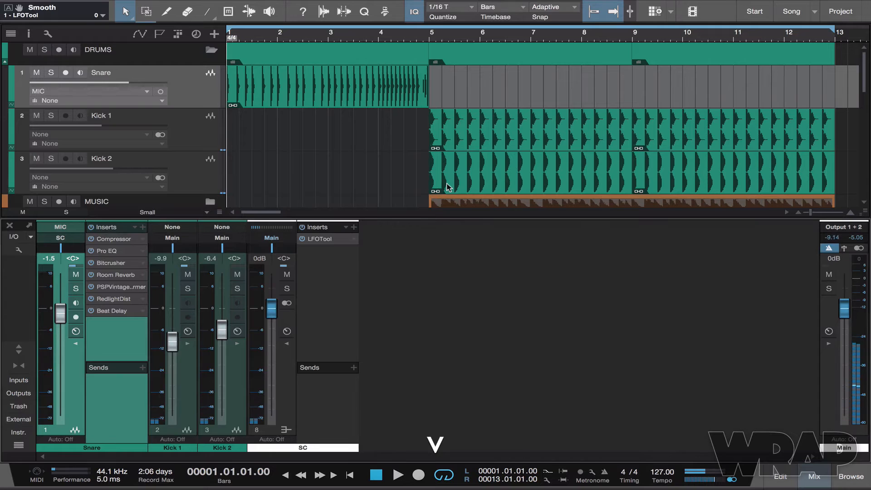
pyautogui.click(128, 287)
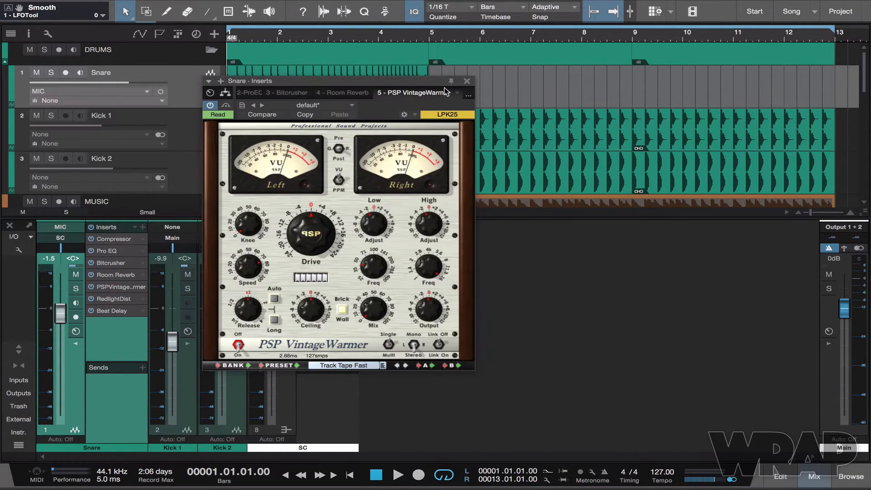
pyautogui.moveTo(432, 82); pyautogui.dragTo(801, 12)
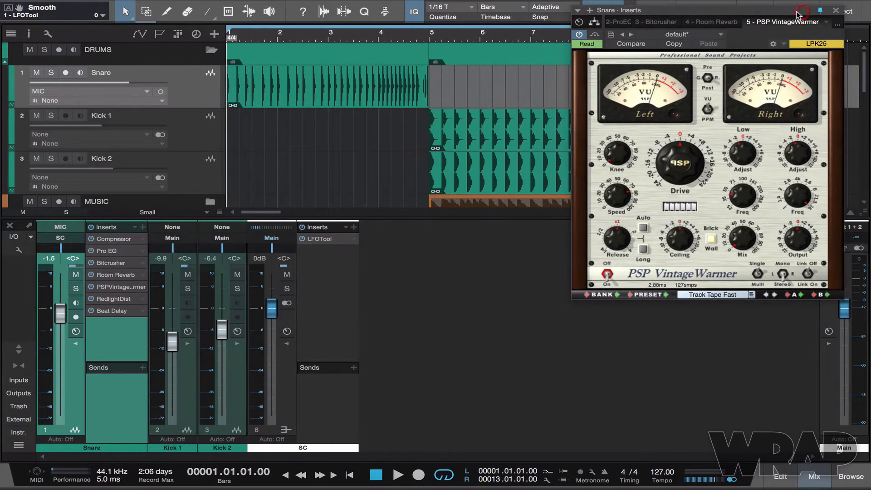
# - Open the Snare's RedlightDist and Beat Delay inserts in pinned windows, placing RedlightDist beside VintageWarmer and Beat Delay below it
pyautogui.click(128, 301)
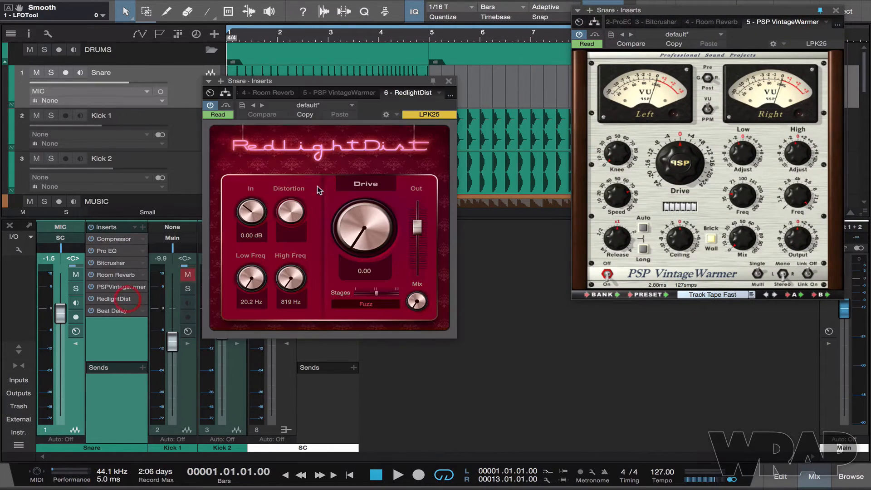
pyautogui.moveTo(416, 81); pyautogui.dragTo(428, 7)
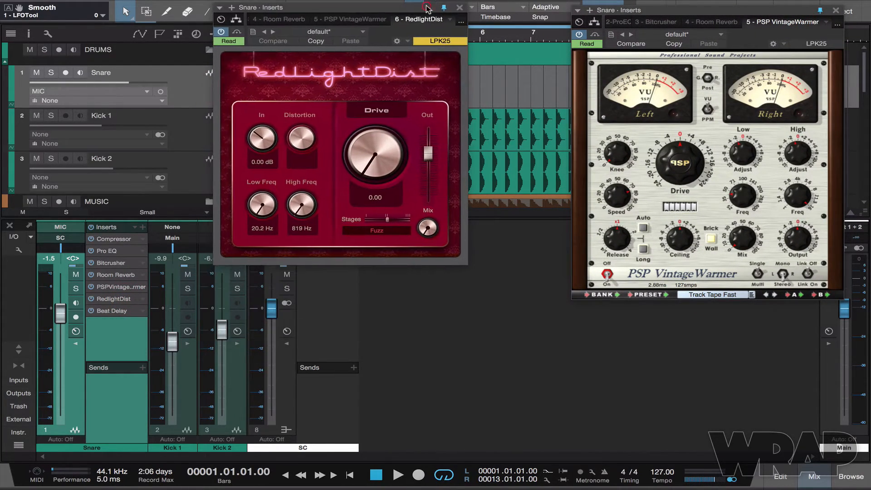
pyautogui.click(132, 312)
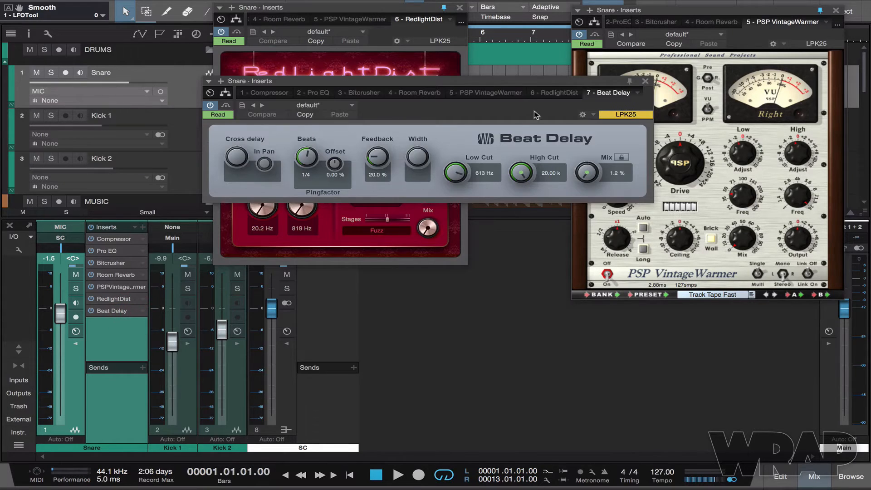
pyautogui.moveTo(540, 82); pyautogui.dragTo(433, 322)
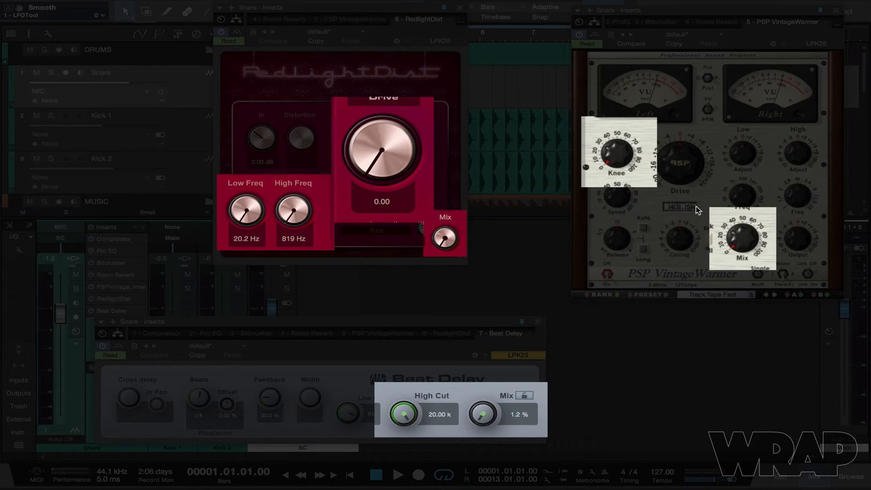
# - Examine the Snare automation lanes against the VintageWarmer, RedlightDist and Beat Delay controls while playing the build-up from the start
pyautogui.press('a')
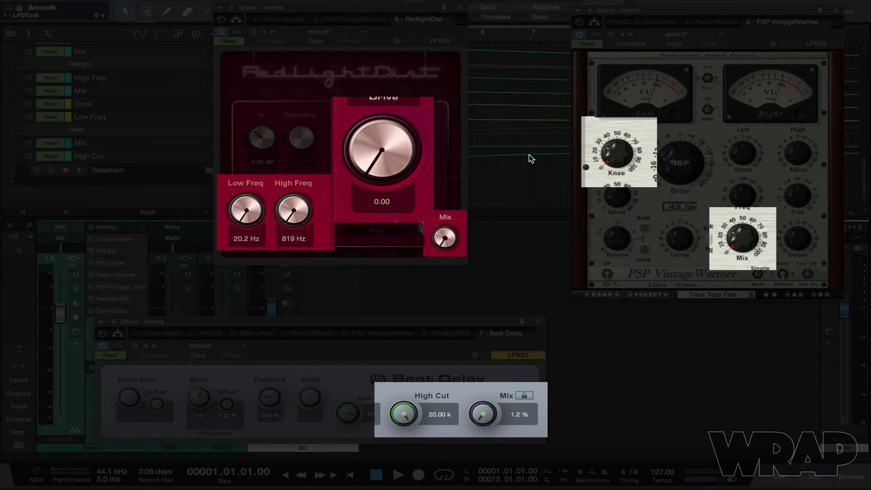
pyautogui.scroll(3, 529, 154)
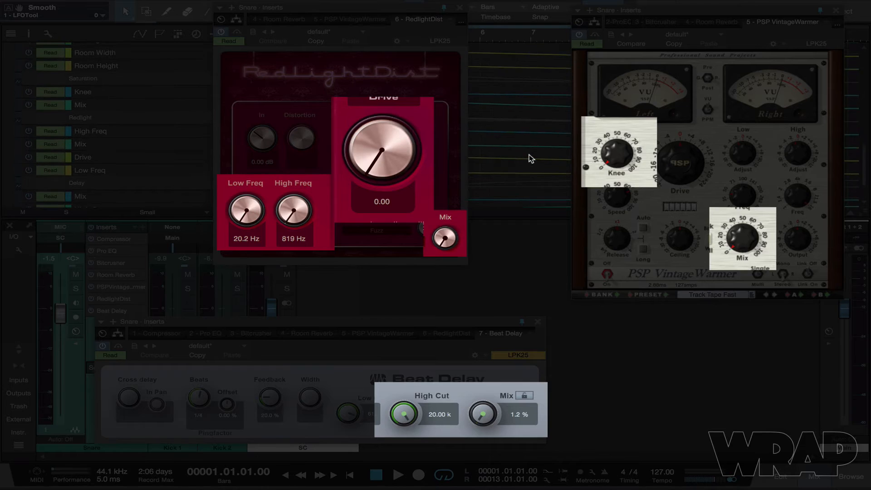
pyautogui.scroll(4, 529, 154)
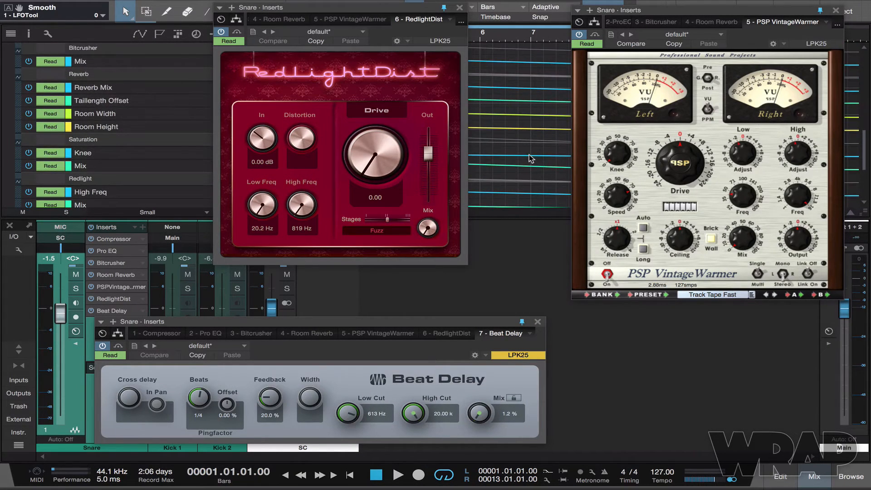
pyautogui.scroll(3, 529, 154)
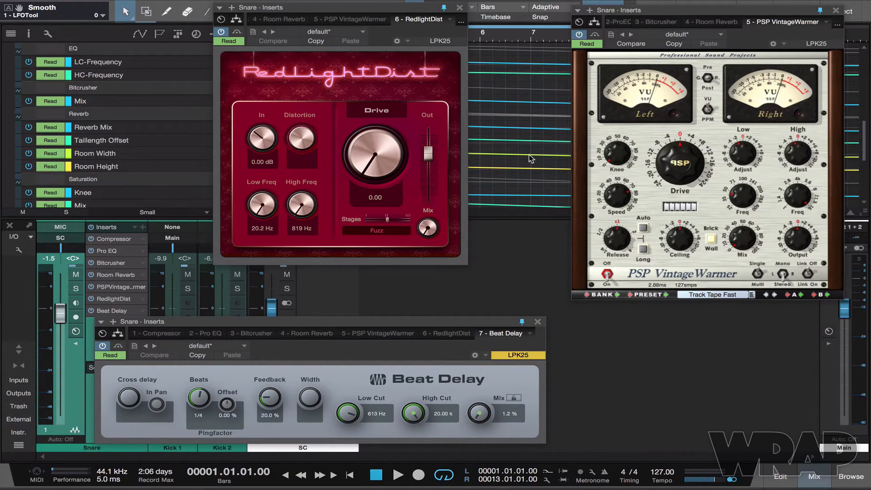
pyautogui.scroll(-8, 531, 158)
pyautogui.scroll(5, 531, 158)
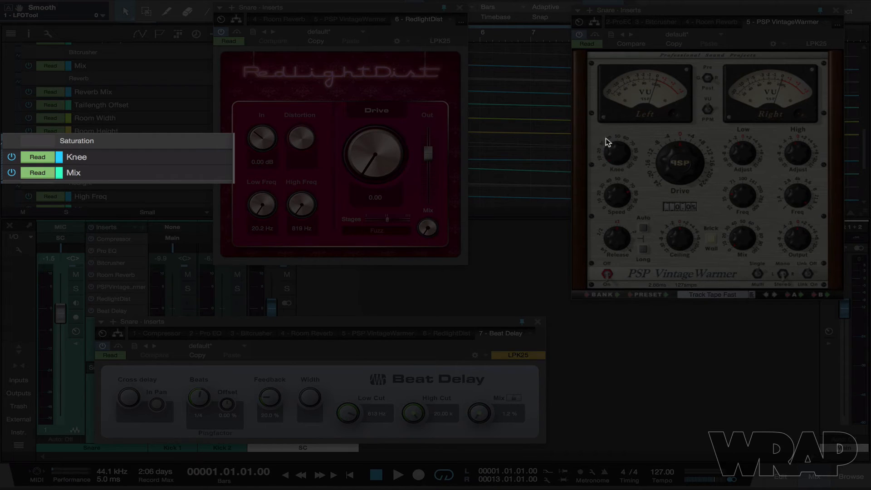
pyautogui.press('Return')
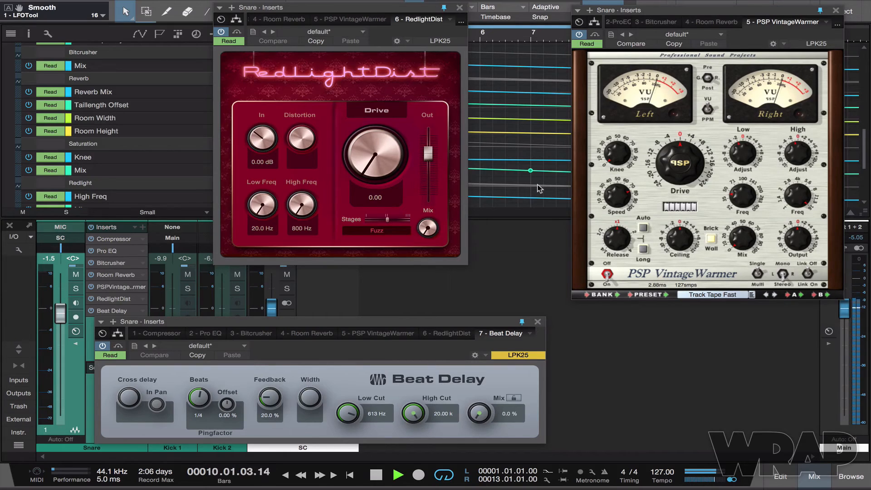
# - Hide the plug-in windows and mixer, zoom out the timeline over the Snare automation lanes, and return playback to bar 1
pyautogui.press('v')
pyautogui.press('x')
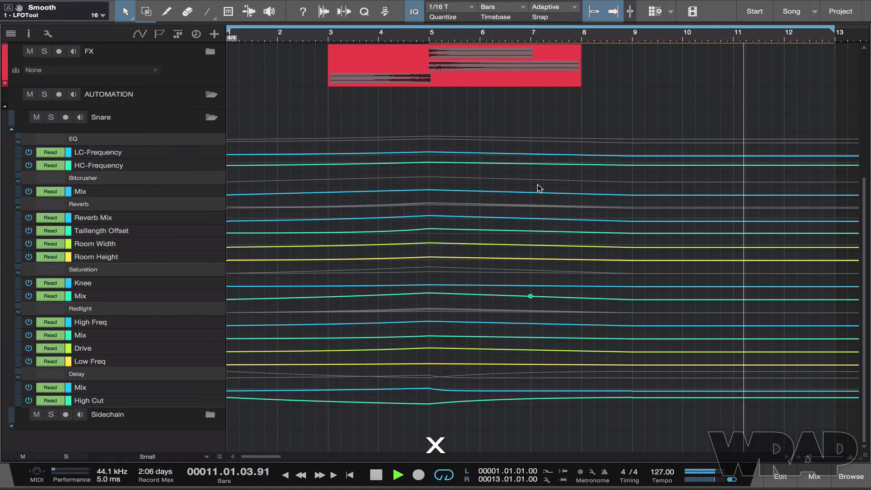
pyautogui.press('super+Left')
pyautogui.press('super+Left')
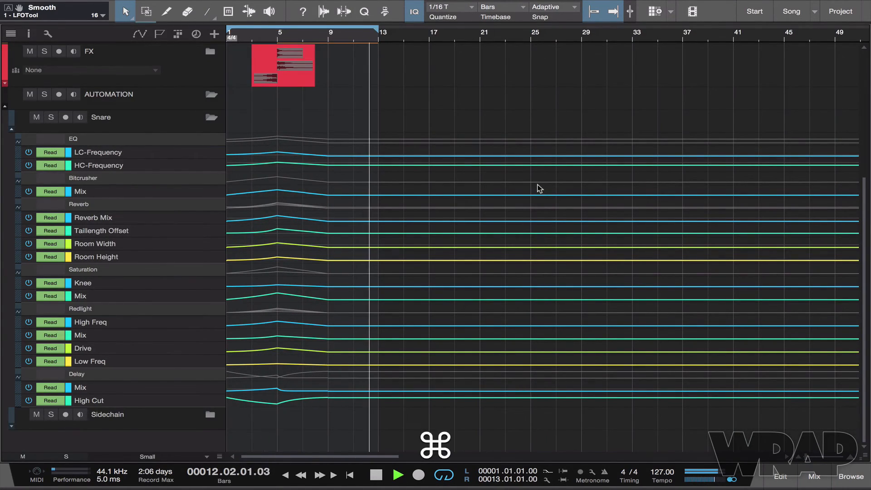
pyautogui.press('Return')
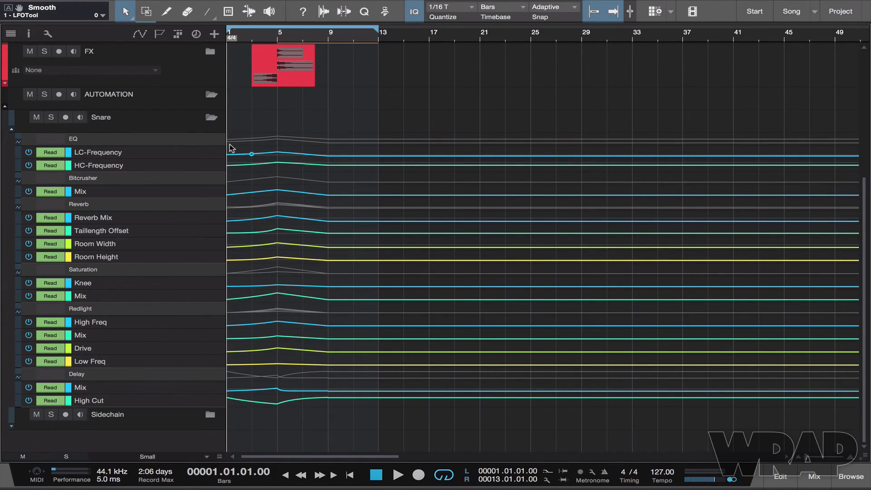
# - Select all Snare automation tracks from EQ through the Delay High Cut lane and collapse their envelopes
pyautogui.click(197, 138)
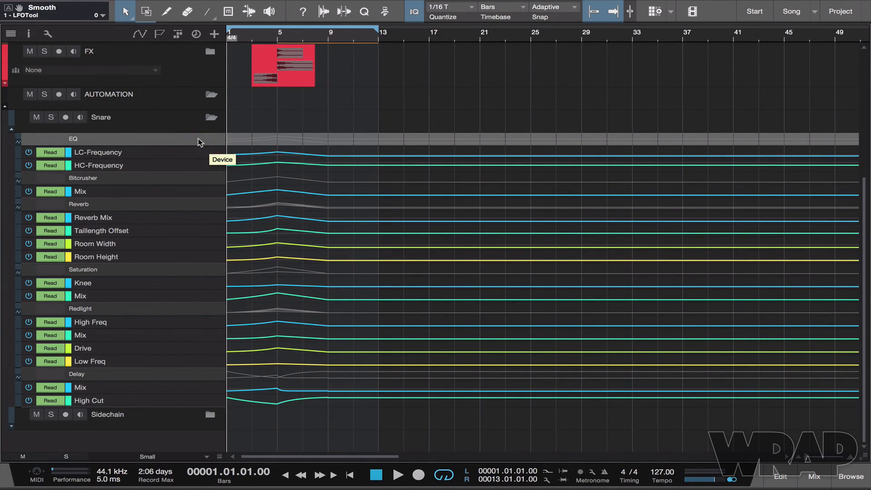
pyautogui.keyDown('shift'); pyautogui.click(184, 170); pyautogui.keyUp('shift')
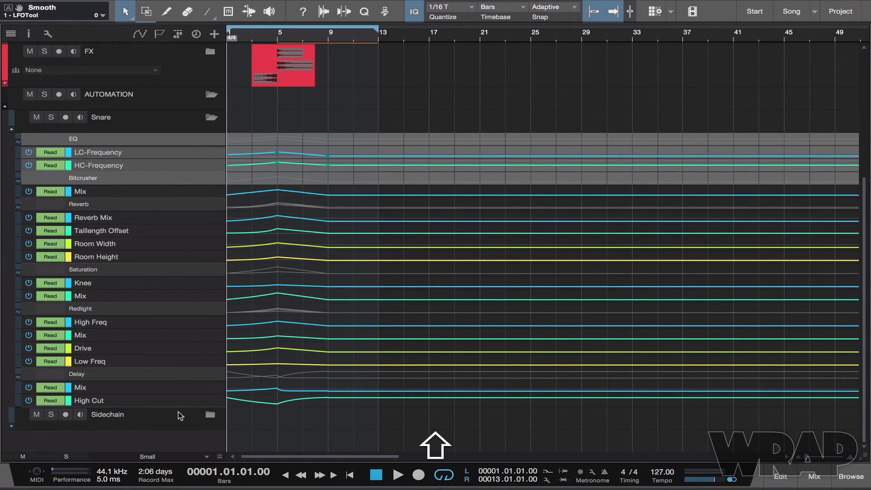
pyautogui.keyDown('shift'); pyautogui.click(173, 373); pyautogui.keyUp('shift')
pyautogui.keyDown('shift'); pyautogui.click(174, 405); pyautogui.keyUp('shift')
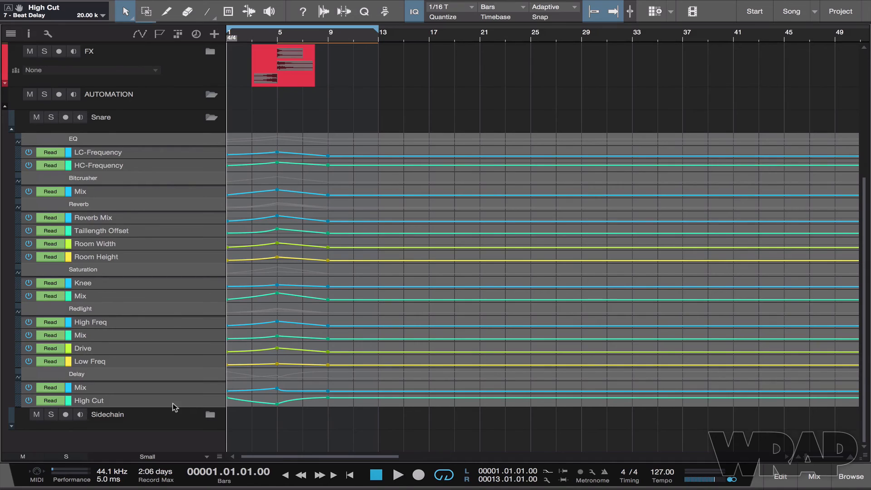
pyautogui.hotkey('shift', 'e')
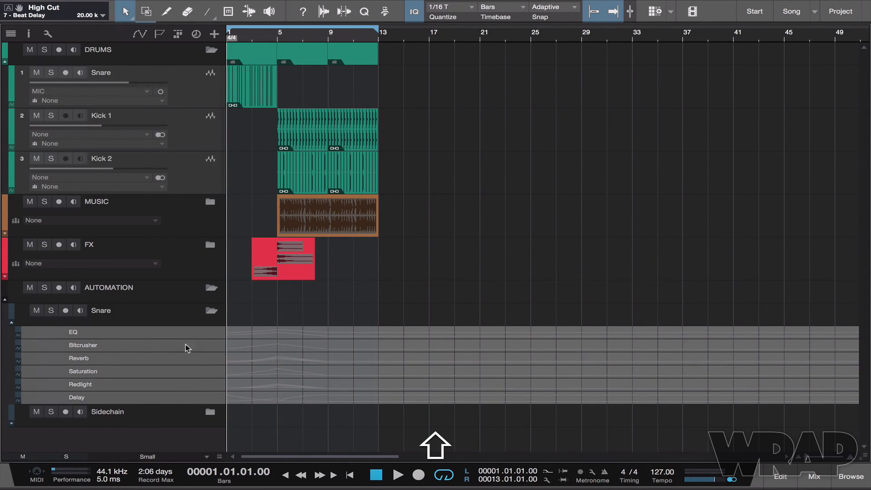
# - Reduce the selection to the EQ automation track and collapse the Snare automation folder
pyautogui.keyDown('shift'); pyautogui.click(174, 334); pyautogui.keyUp('shift')
pyautogui.click(173, 332)
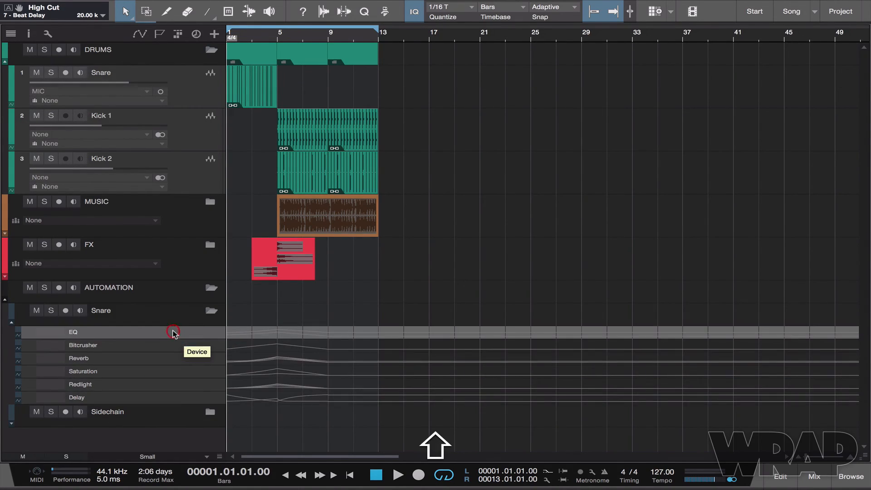
pyautogui.keyDown('shift'); pyautogui.click(173, 332); pyautogui.keyUp('shift')
pyautogui.click(212, 312)
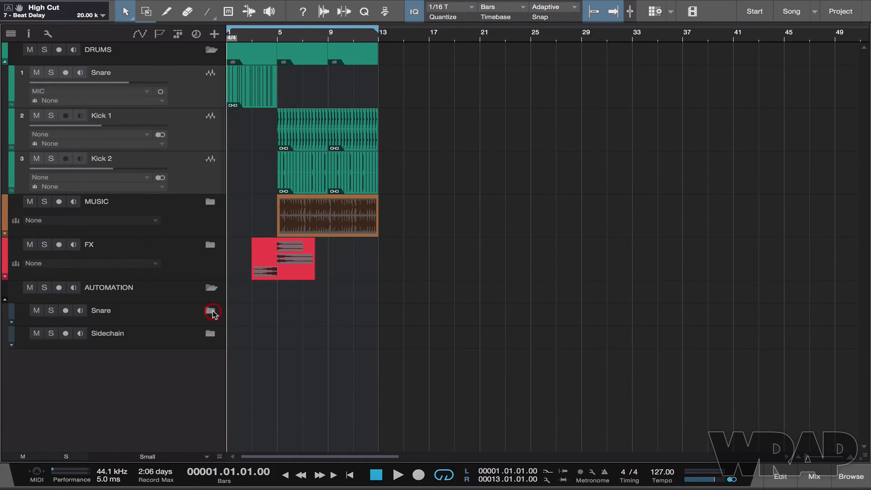